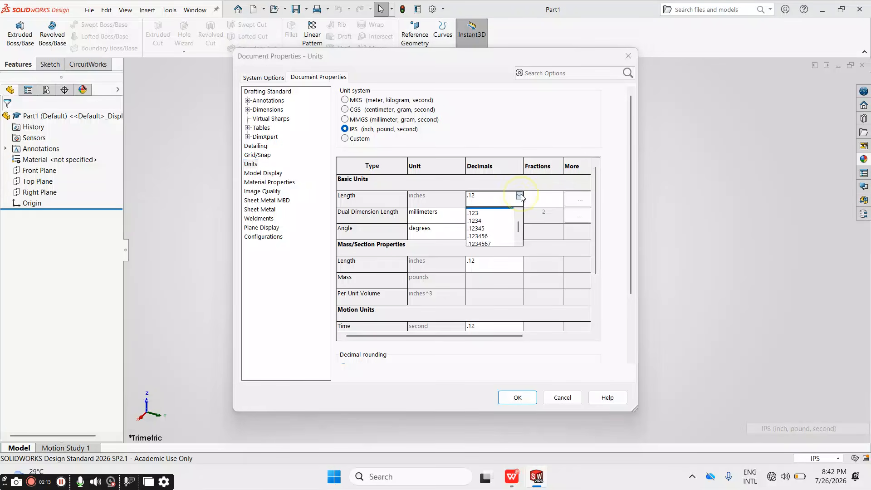
- Set the document's basic length units to three decimal places (.123) and apply the settings
left_click(485, 220)
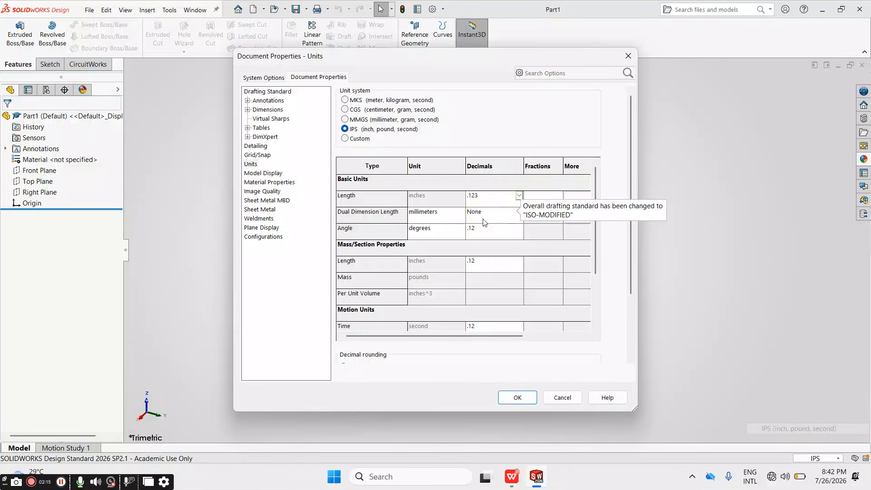
left_click(509, 397)
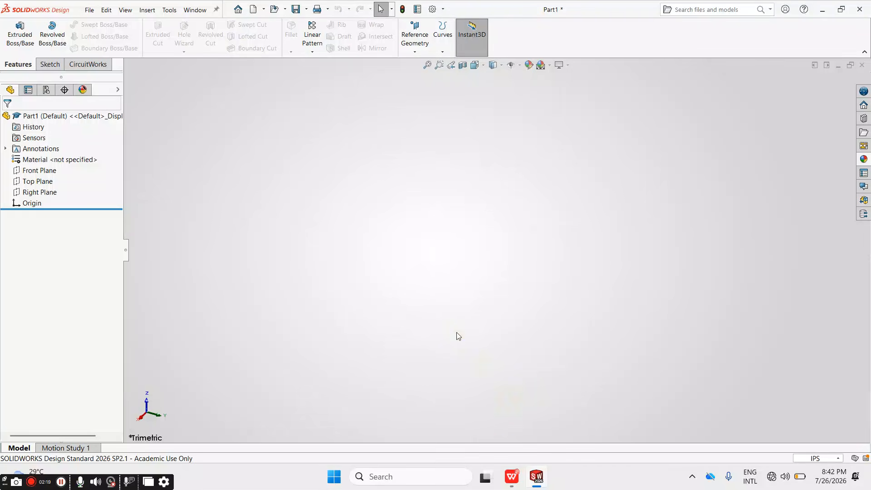
- Examine the Alignment Pin sketch instructions and dimensioned profile in the WPS tutorial PDF, returning to SOLIDWORKS
left_click(512, 476)
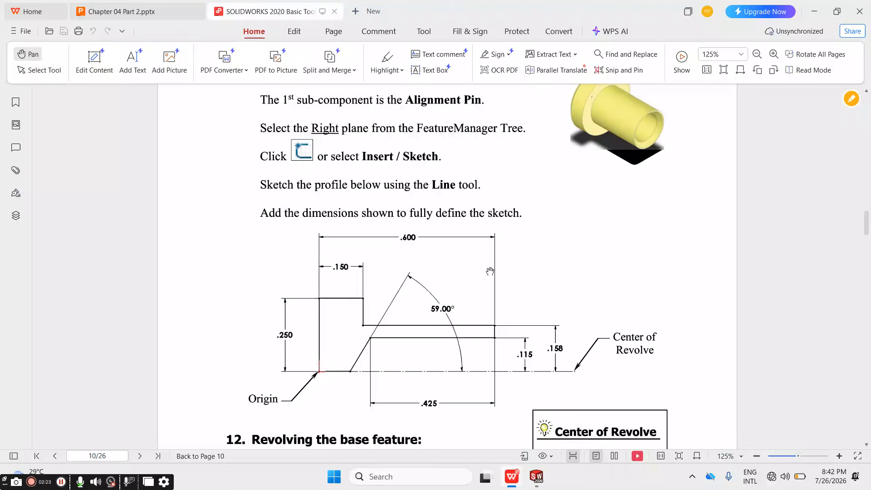
scroll(490, 272, "up", 2)
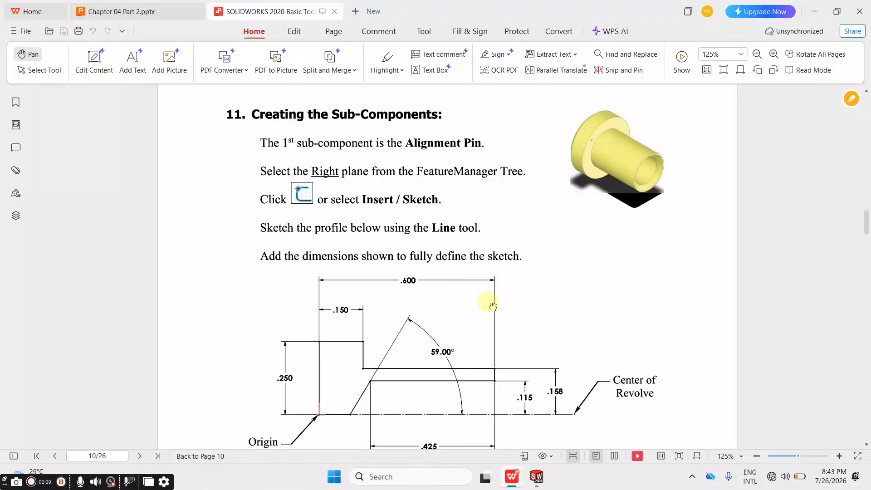
left_click(537, 477)
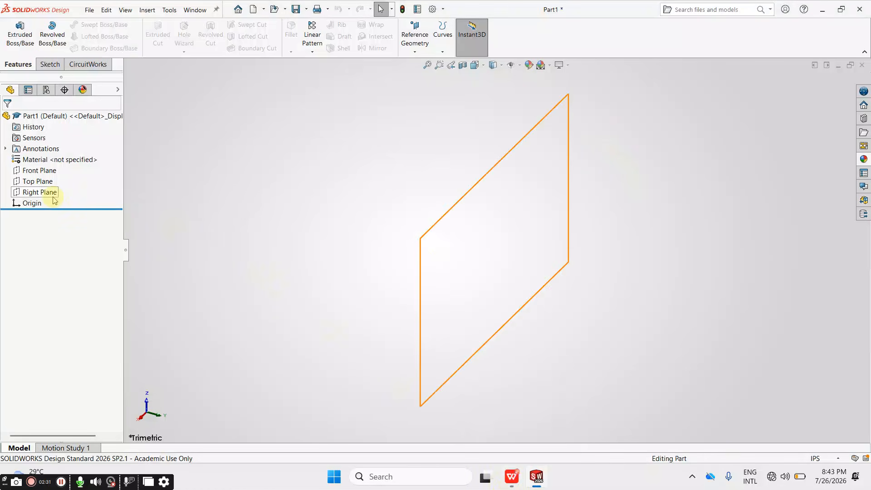
- Sketch a horizontal centerline from the origin on the Right Plane, with the view normal to the plane
left_click(39, 193)
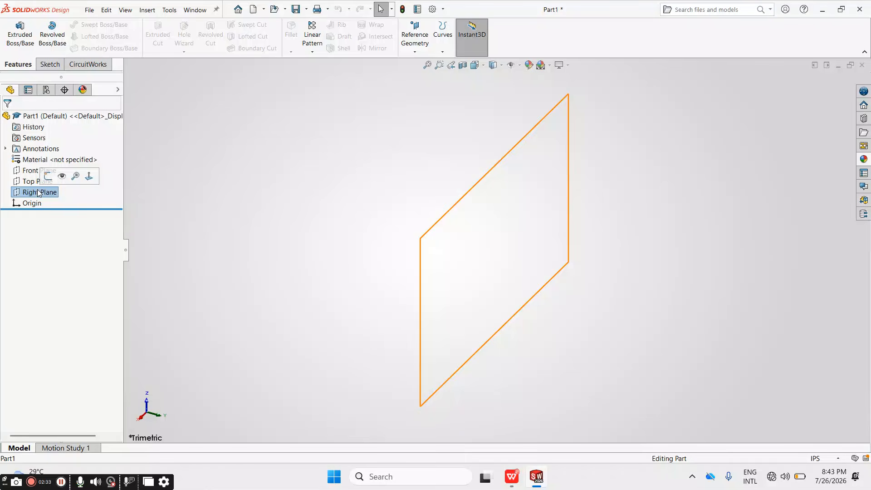
left_click(89, 176)
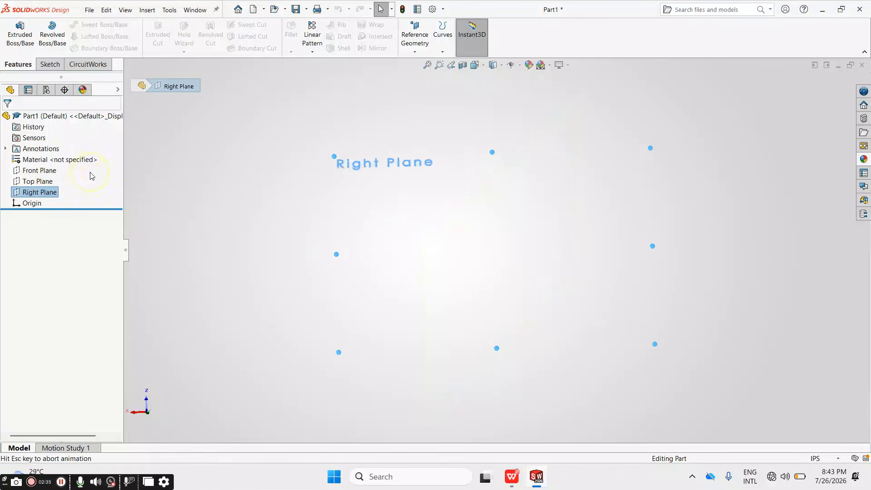
left_click(50, 64)
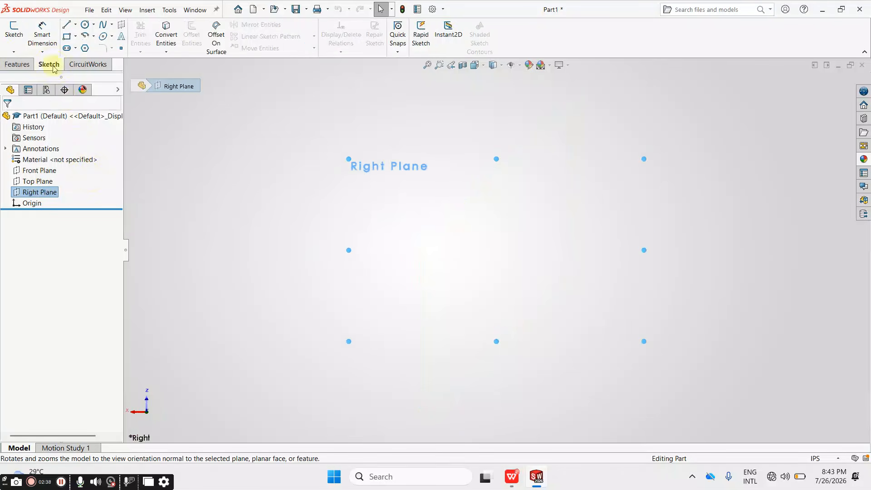
left_click(76, 25)
left_click(86, 46)
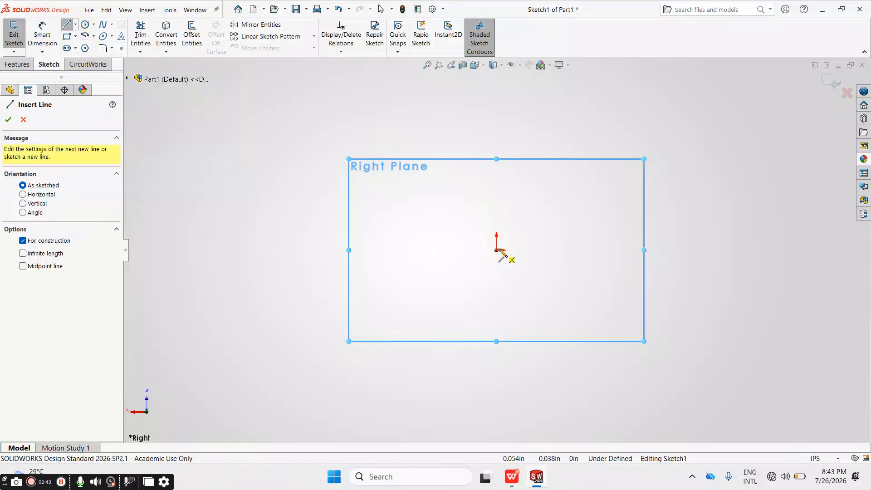
left_click(497, 250)
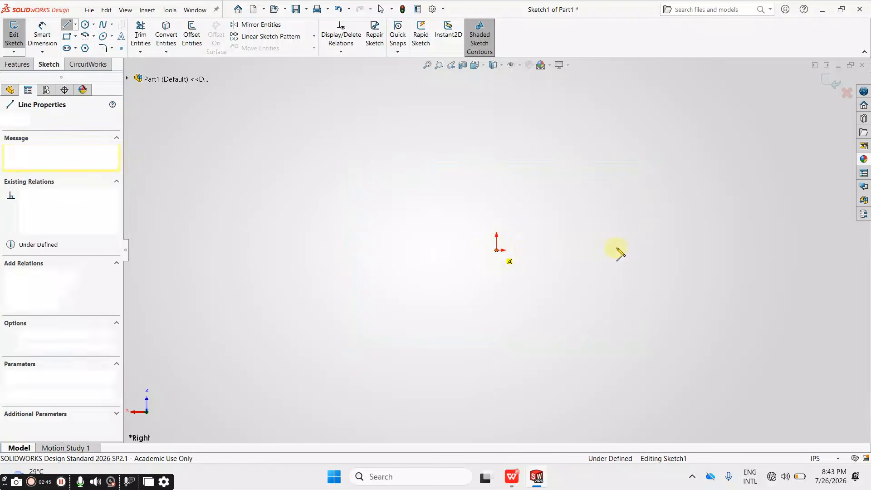
left_click(657, 250)
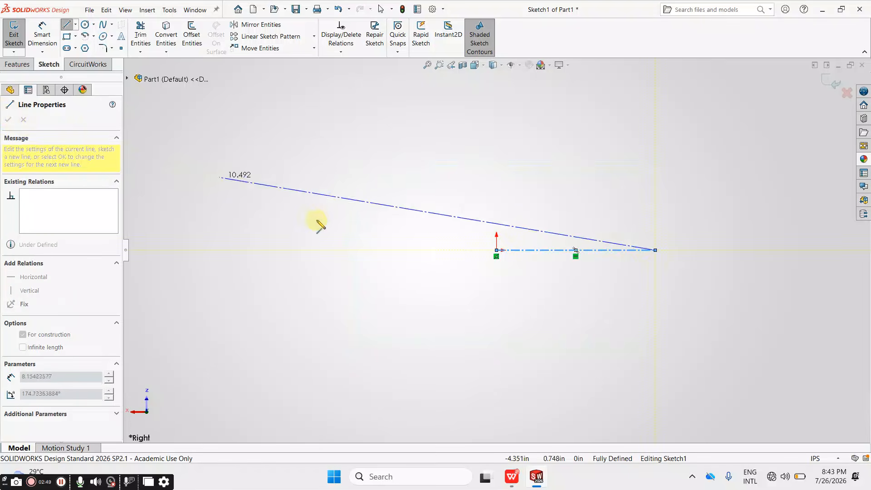
key("Escape")
key("Escape")
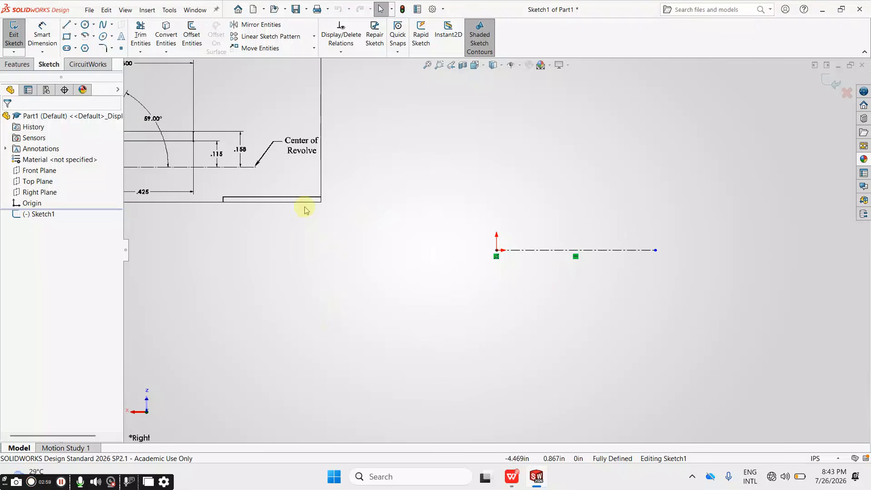
- Move the reference picture of the dimensioned profile so it sits beside the origin, clear of the centerline
mouse_move(288, 187)
left_mouse_down()
mouse_move(411, 294)
mouse_move(475, 302)
mouse_move(448, 301)
mouse_move(447, 294)
left_mouse_up()
left_click(351, 142)
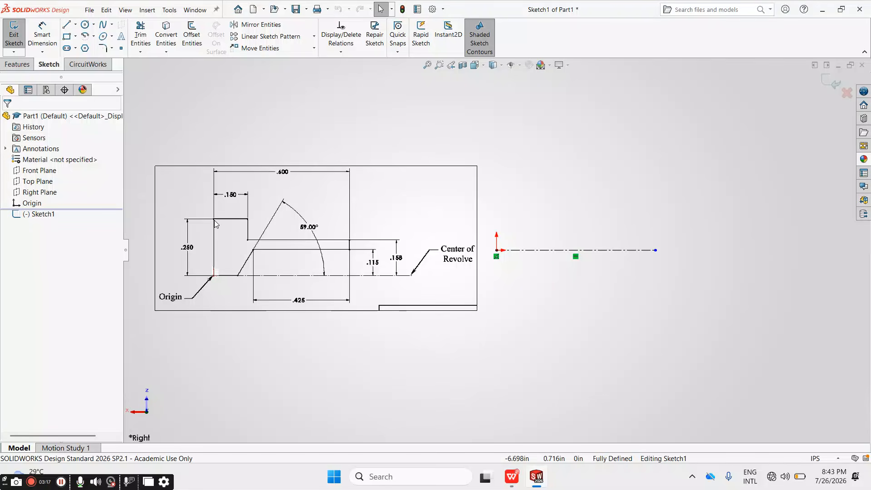
- Sketch the pin's outer outline from the origin: about 1.298 in up, 0.829 in across, 0.571 in down, and horizontally along the shank
left_click(68, 25)
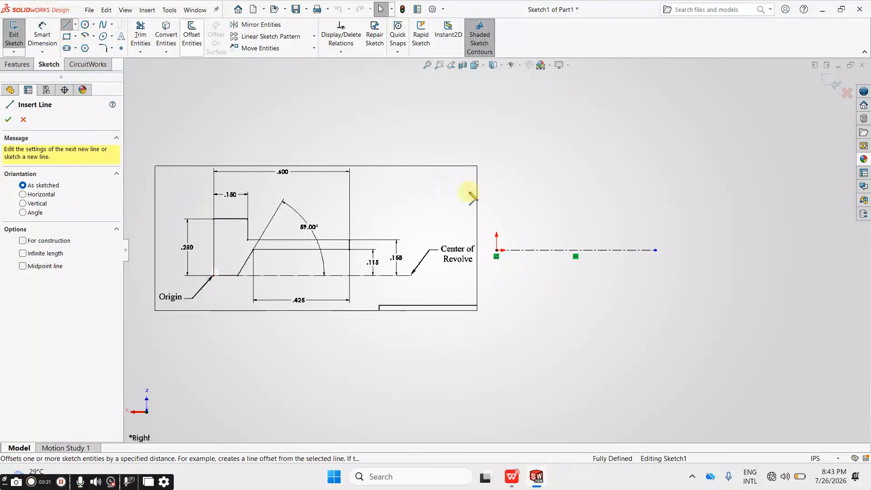
left_click(497, 250)
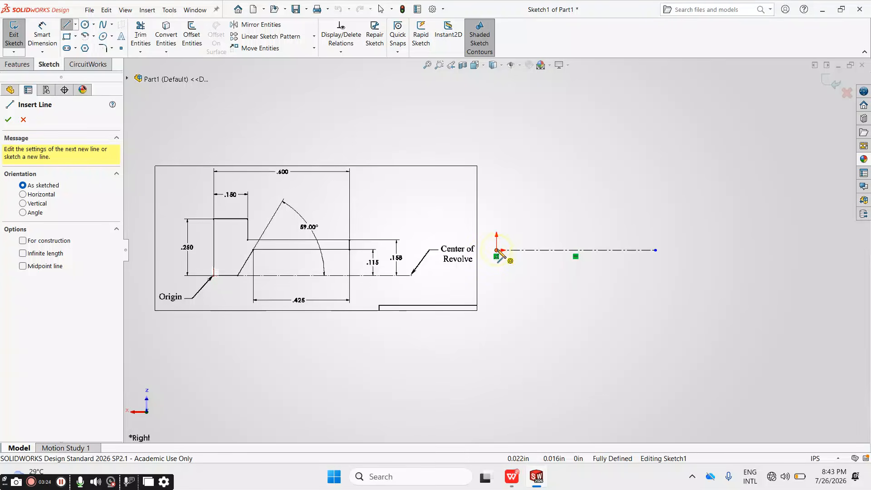
left_click(497, 195)
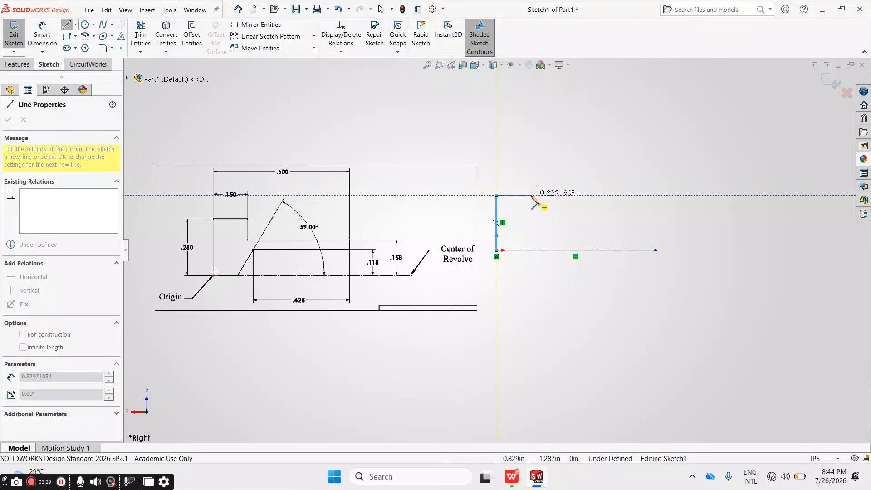
left_click(532, 196)
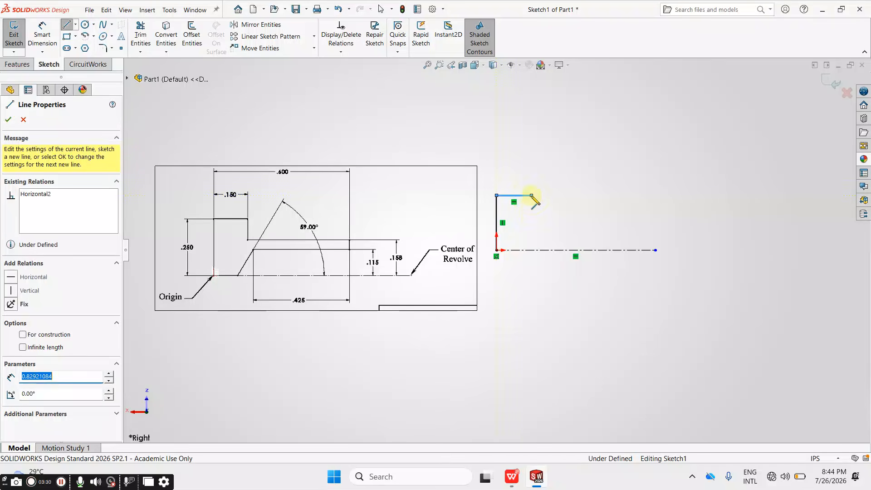
left_click(532, 220)
left_click(532, 220)
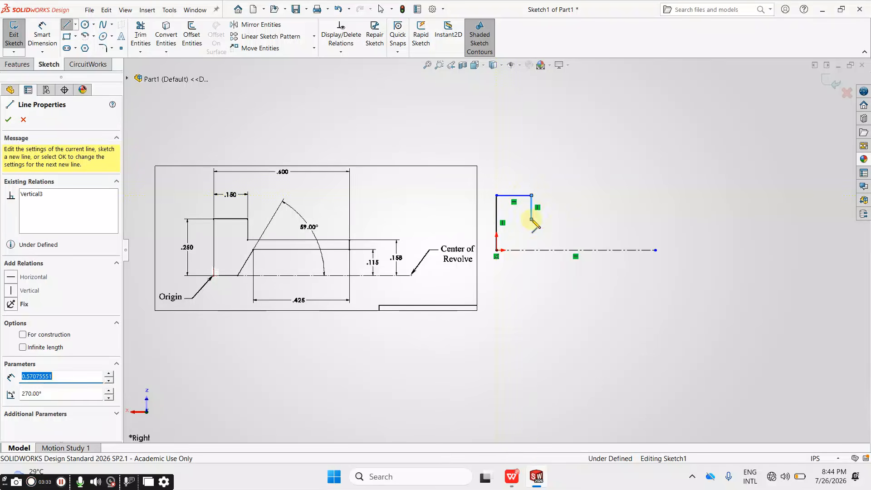
left_click(642, 220)
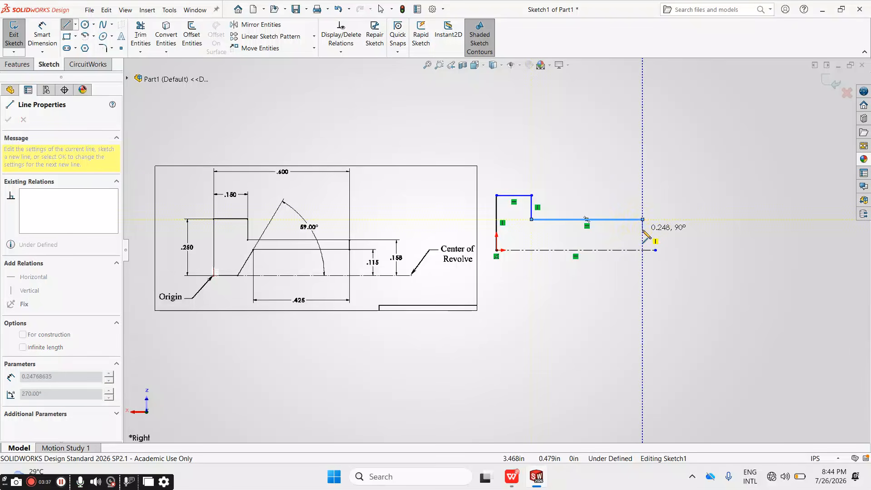
- Close the profile with an end line about 0.248 in, a bore line about 2.488 in, a slope to the centerline and a line to the origin
left_click(642, 231)
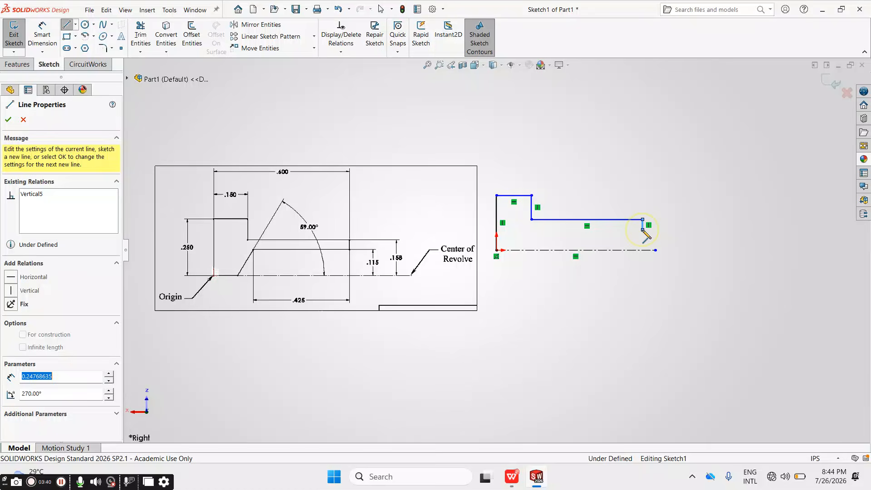
double_click(538, 231)
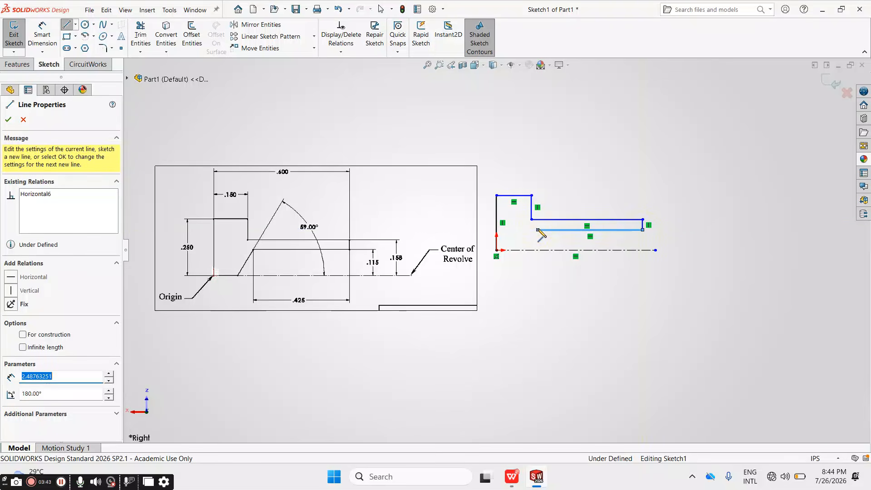
left_click(538, 231)
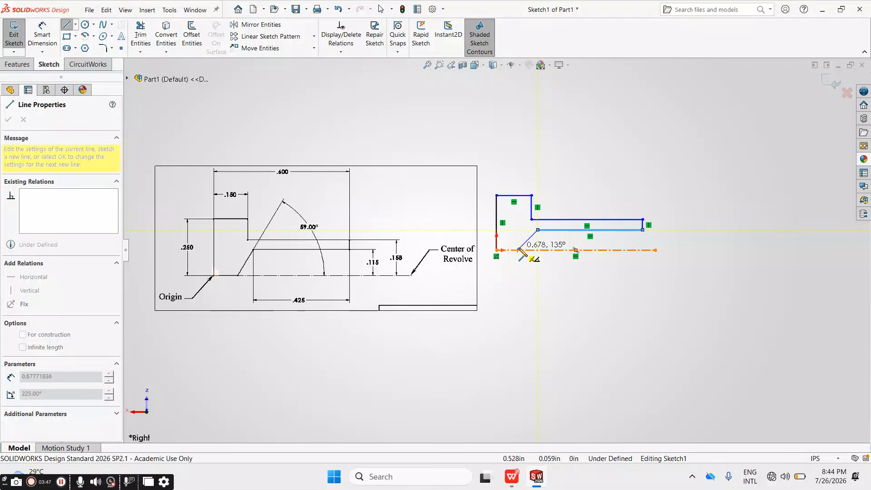
left_click(520, 250)
left_click(519, 250)
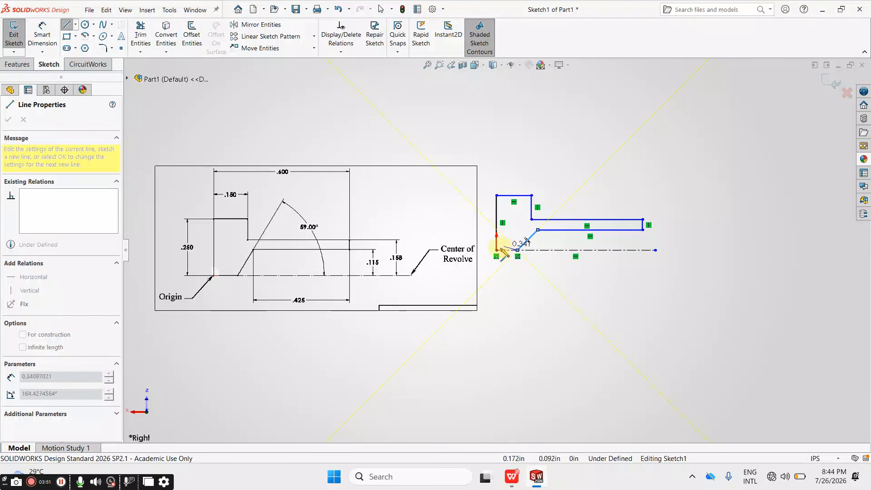
left_click(497, 250)
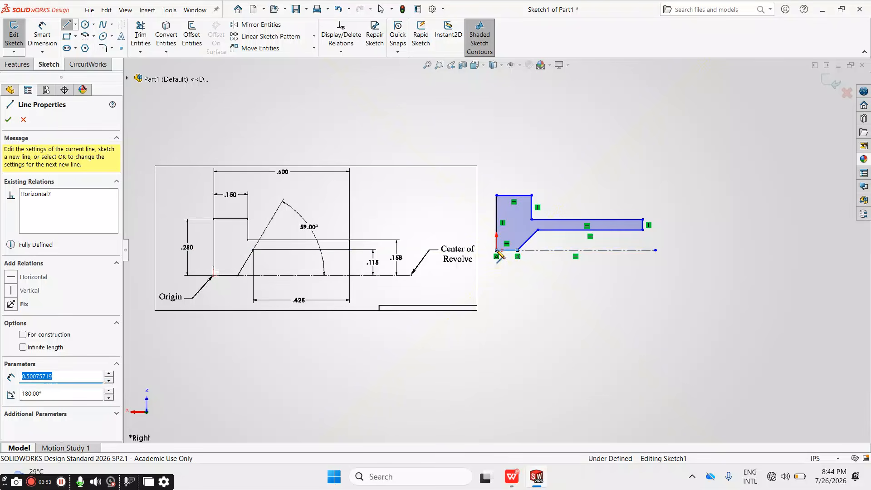
key("Escape")
key("Escape")
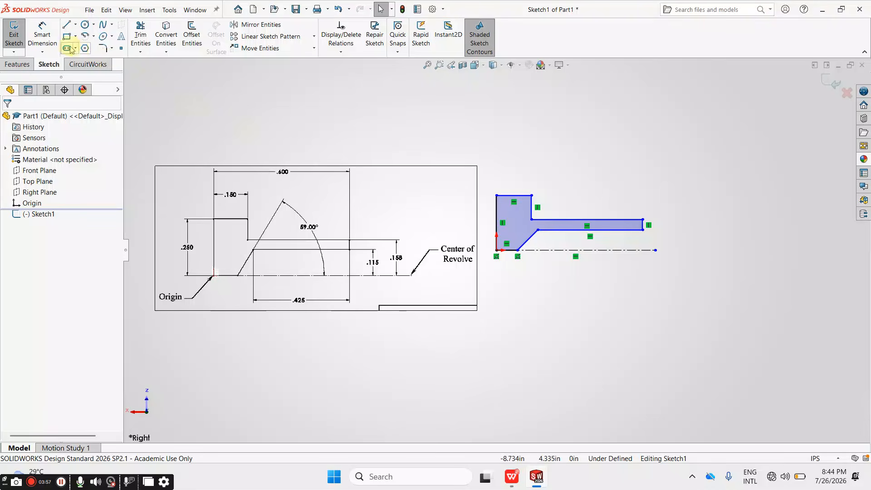
- Dimension the profile's overall length between the two vertical end lines as 0.6 in
left_click(41, 31)
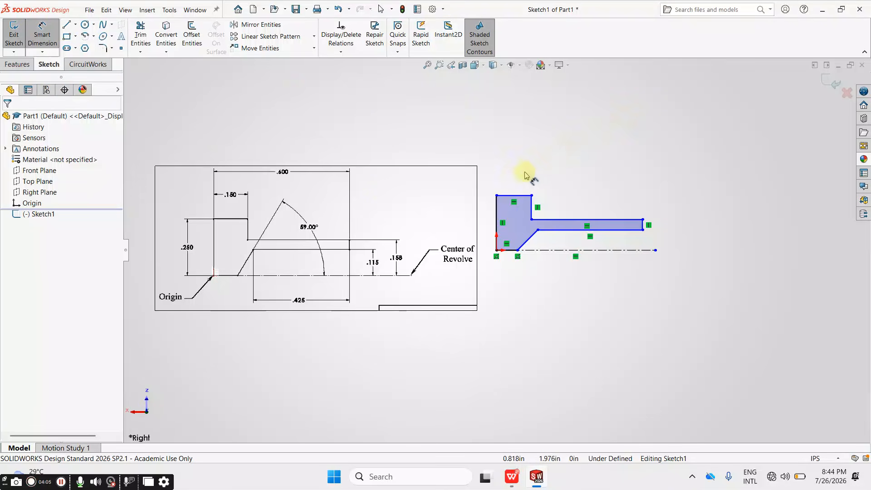
left_click(500, 208)
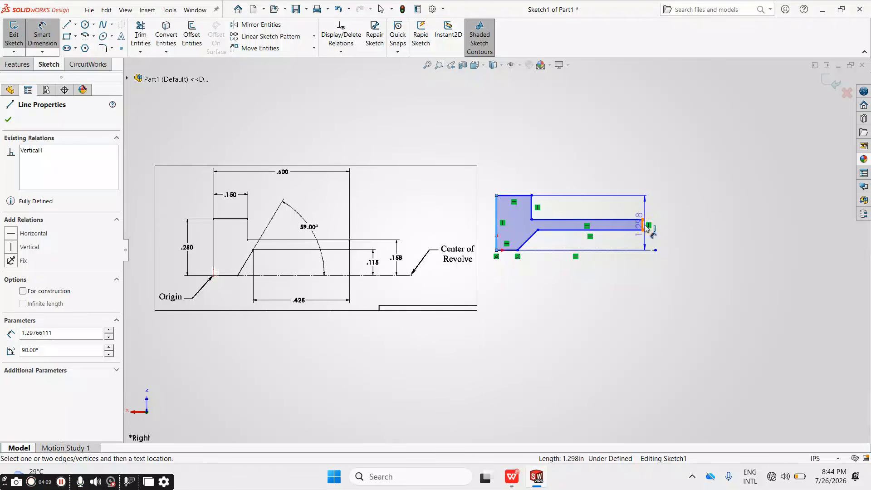
left_click(644, 224)
left_click(566, 167)
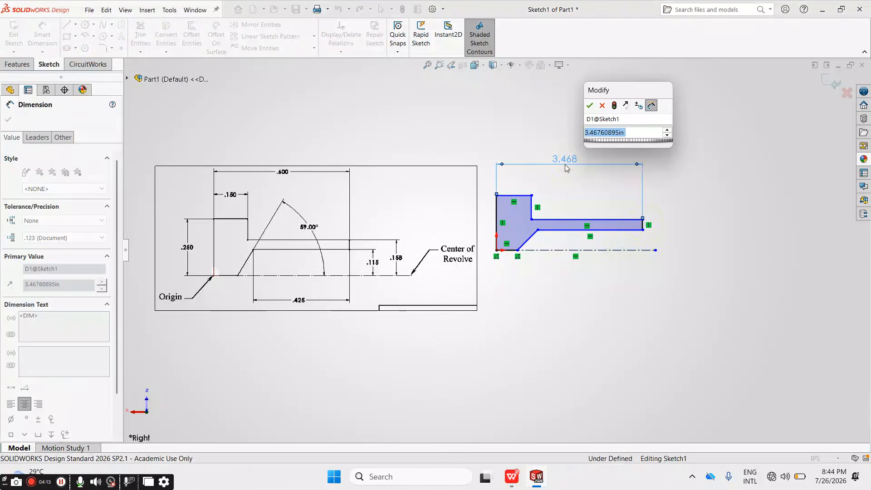
key("BackSpace")
type(".6")
key("Return")
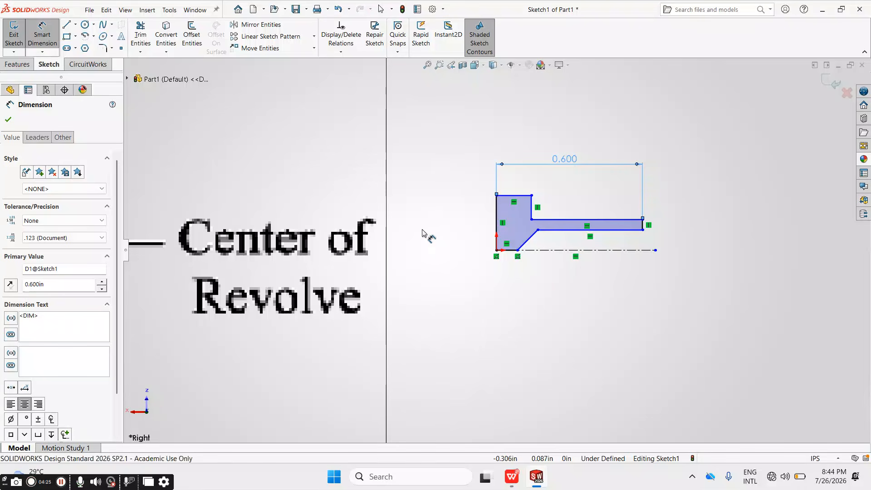
key("Escape")
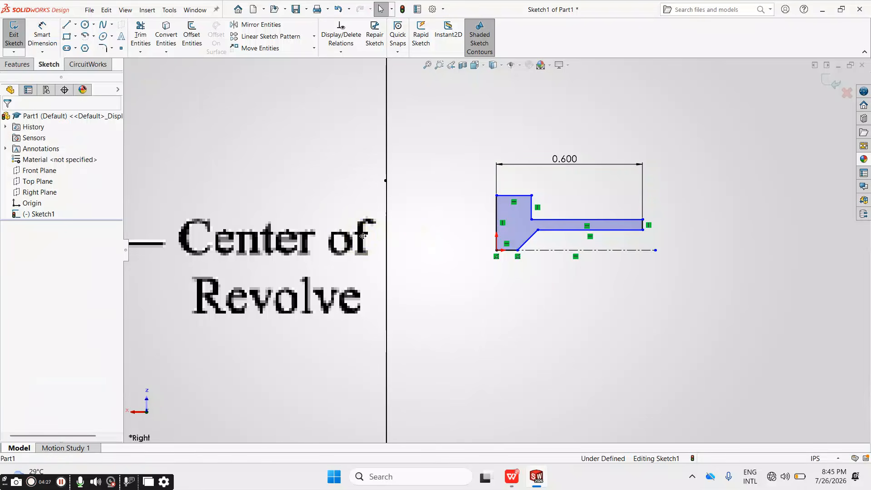
- Scale the reference picture down to suit the resized profile, keeping it beside the sketch
scroll(363, 236, "up", 7)
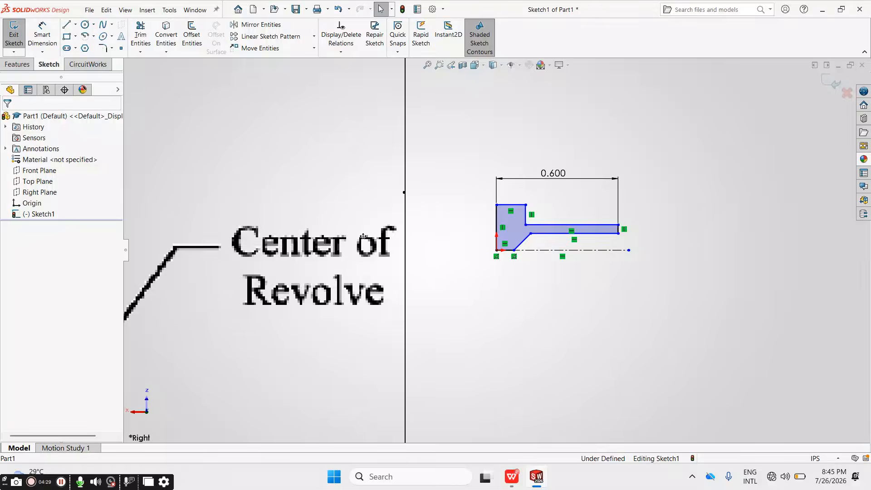
scroll(363, 236, "up", 4)
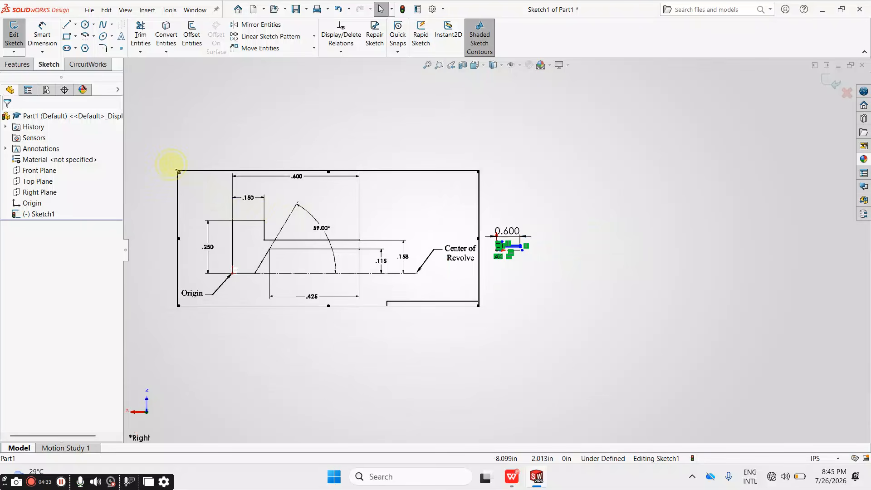
mouse_move(390, 215)
left_mouse_down()
mouse_move(458, 235)
mouse_move(476, 257)
mouse_move(453, 239)
mouse_move(453, 219)
left_mouse_up()
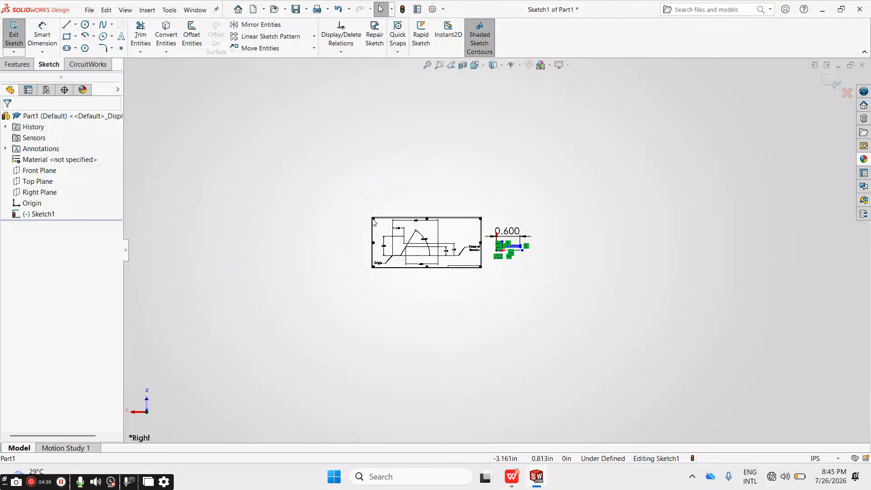
mouse_move(373, 219)
left_mouse_down()
mouse_move(434, 231)
mouse_move(450, 251)
mouse_move(443, 236)
mouse_move(419, 234)
mouse_move(432, 236)
left_mouse_up()
left_click(440, 68)
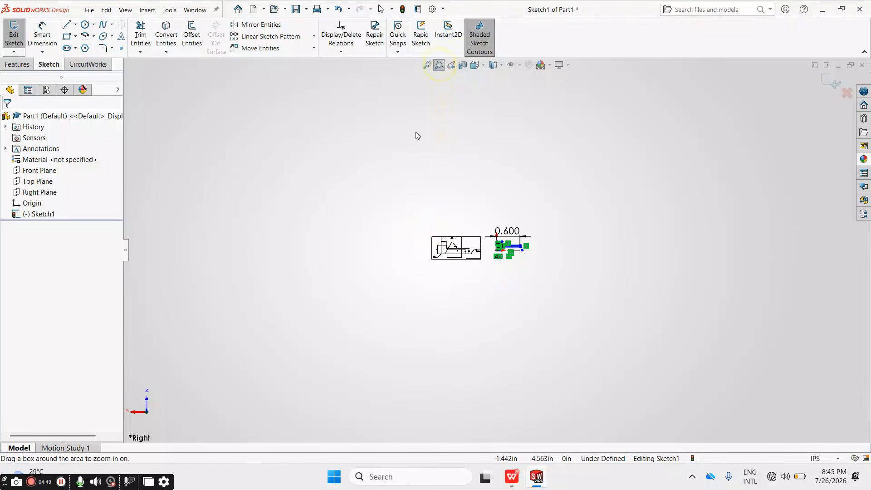
mouse_move(417, 226)
left_mouse_down()
mouse_move(590, 251)
mouse_move(571, 271)
left_mouse_up()
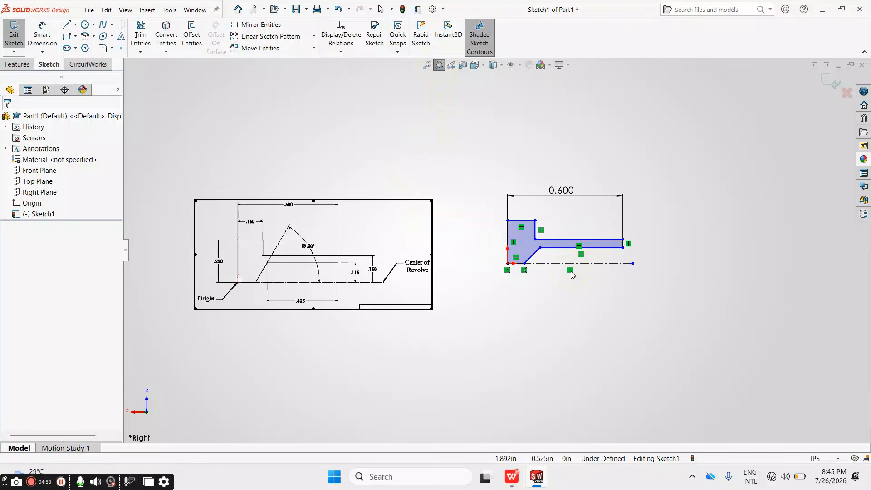
- Move the reference picture closer to the sketched profile, lining its origin up with the height of the sketch's centerline
mouse_move(169, 158)
left_mouse_down()
mouse_move(670, 304)
mouse_move(685, 341)
left_mouse_up()
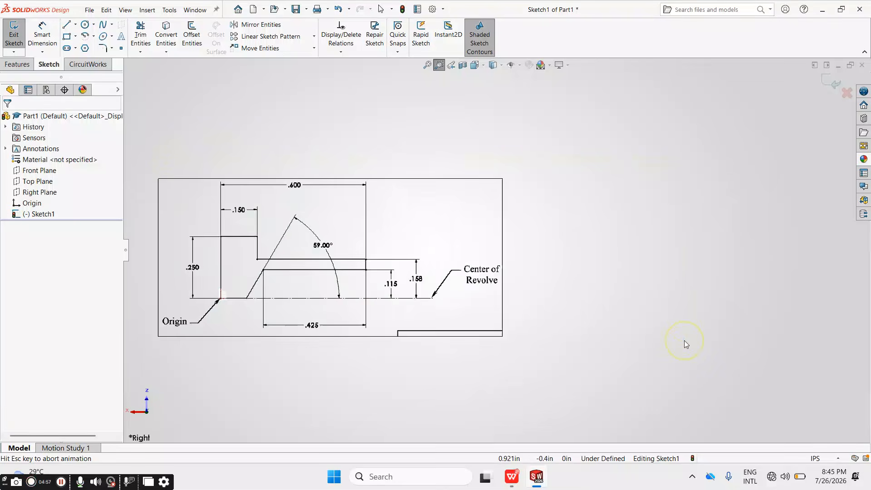
key("Escape")
mouse_move(379, 224)
left_mouse_down()
mouse_move(454, 191)
mouse_move(439, 201)
left_mouse_up()
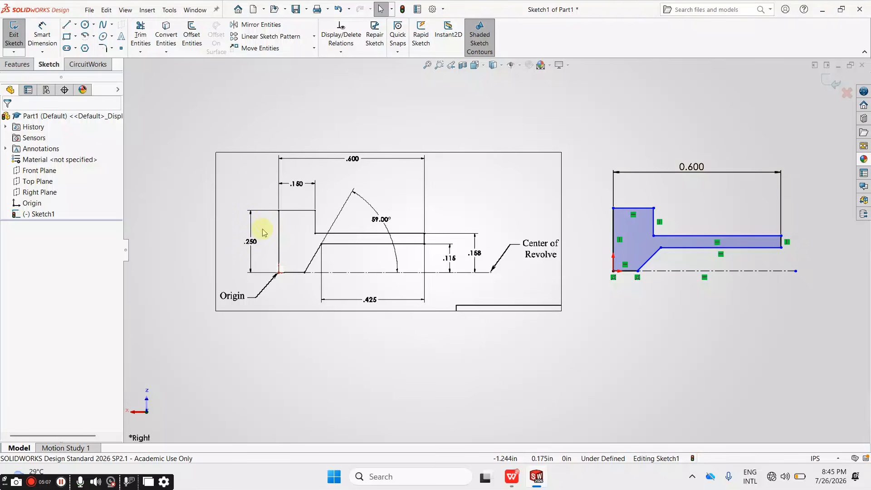
- Dimension the pin head's vertical line at the origin as 0.25 in and its upper horizontal line as 0.15 in
left_click(42, 35)
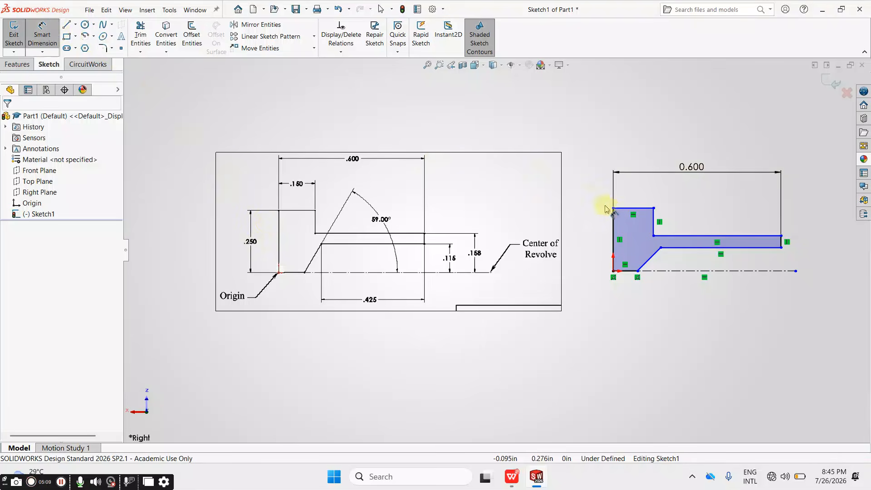
left_click(615, 226)
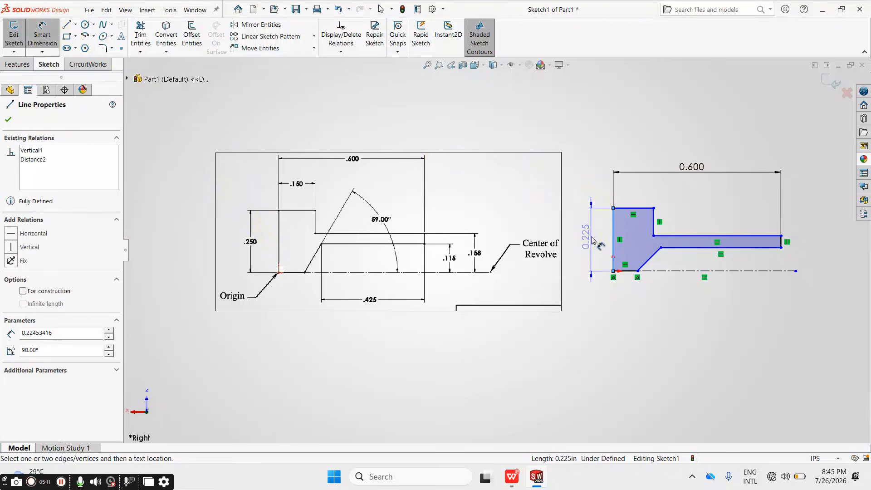
left_click(590, 244)
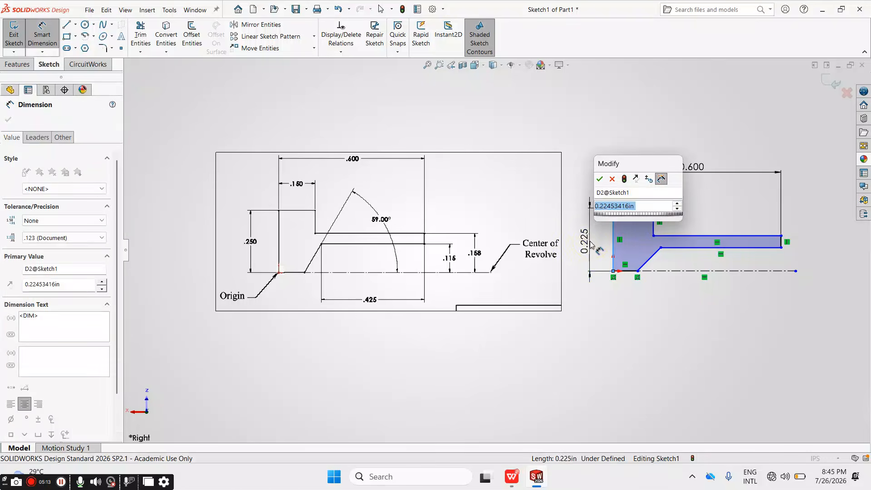
type(".25")
key("Return")
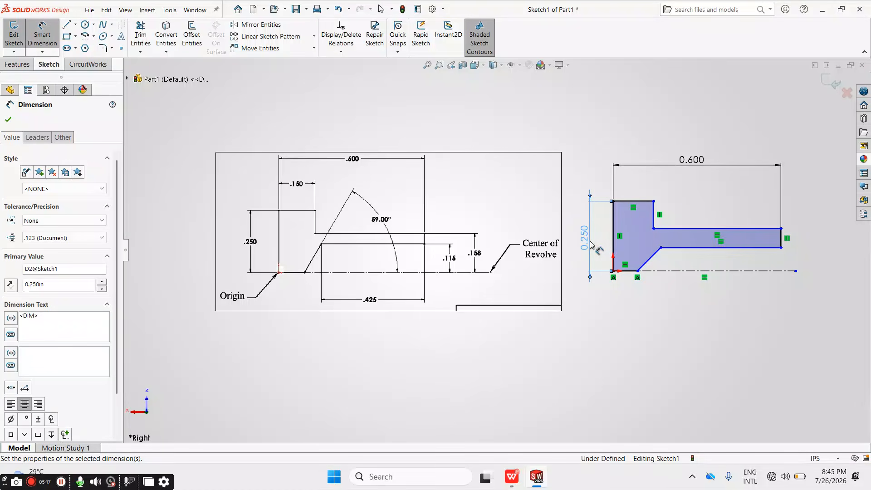
left_click(636, 201)
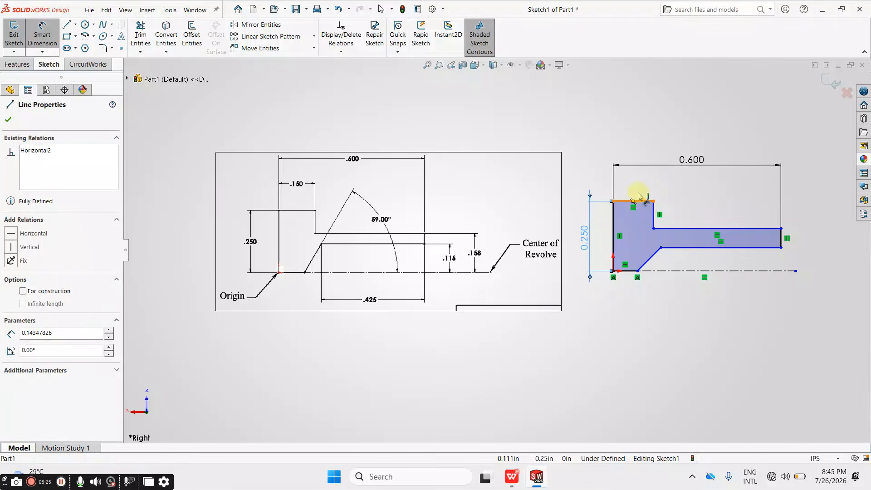
left_click(634, 187)
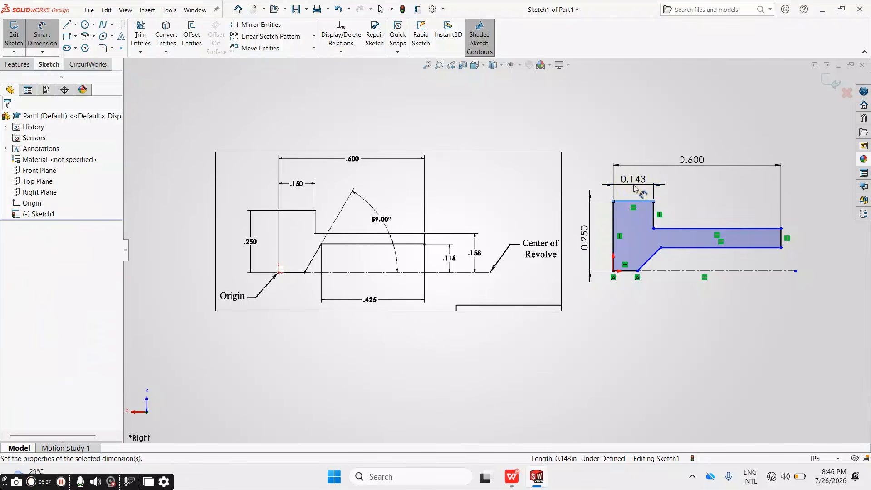
type(".15")
key("Return")
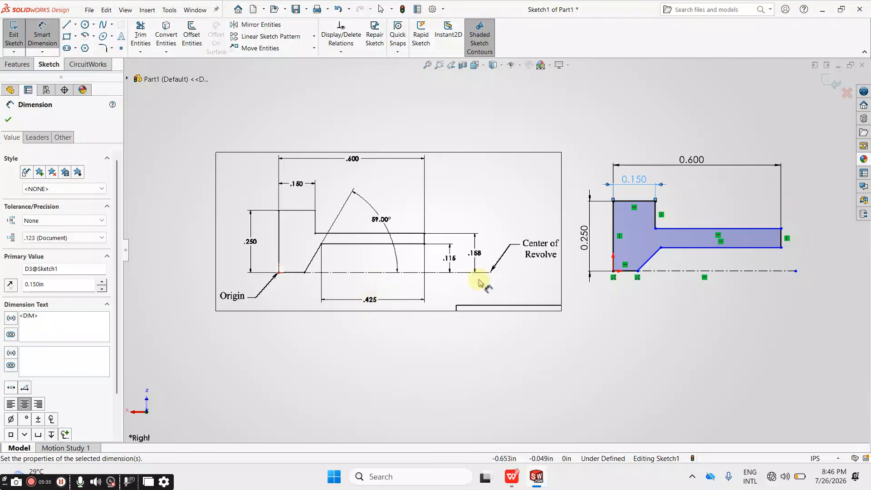
- Dimension the bore line as 0.425 in long and its distance from the centerline as 0.115 in
left_click(711, 249)
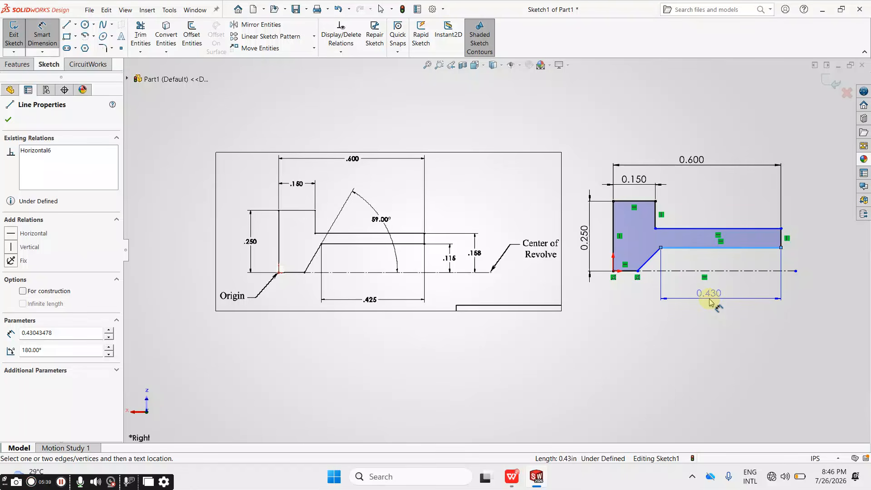
left_click(710, 303)
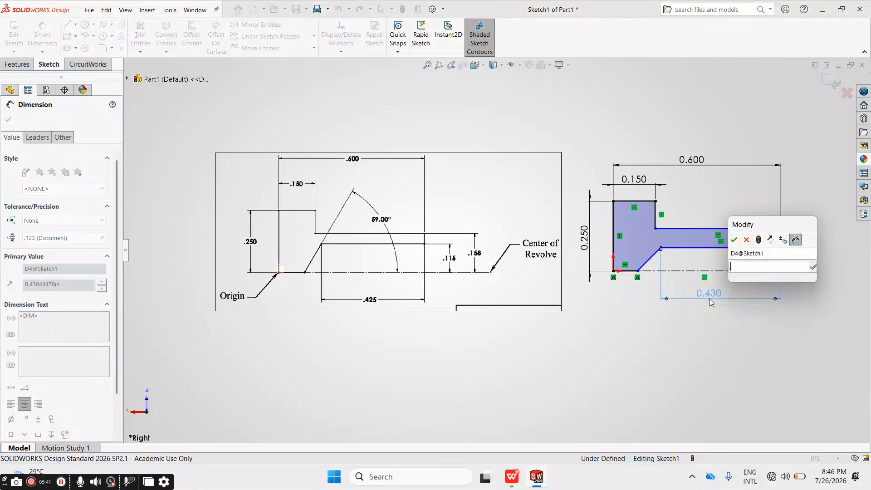
type(".425")
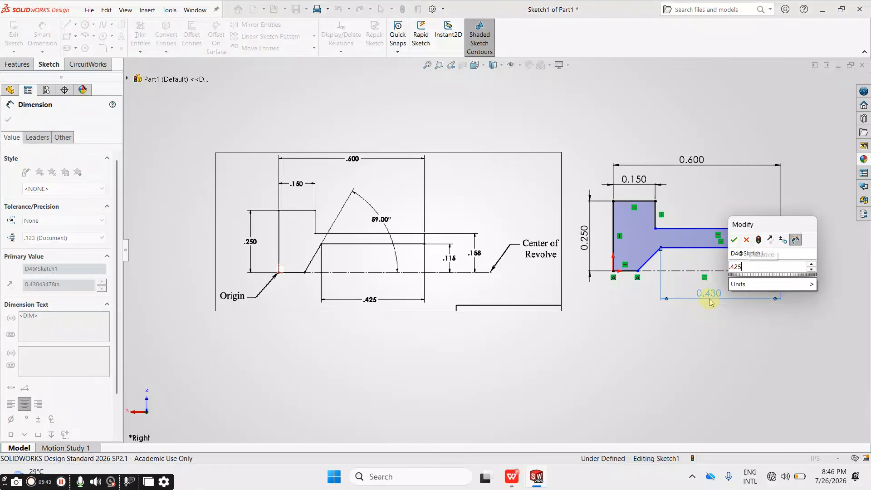
left_click(709, 298)
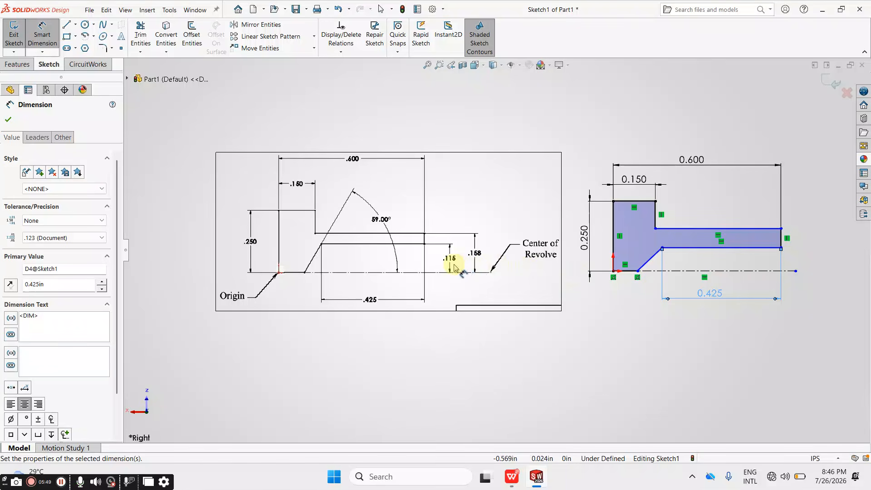
left_click(739, 253)
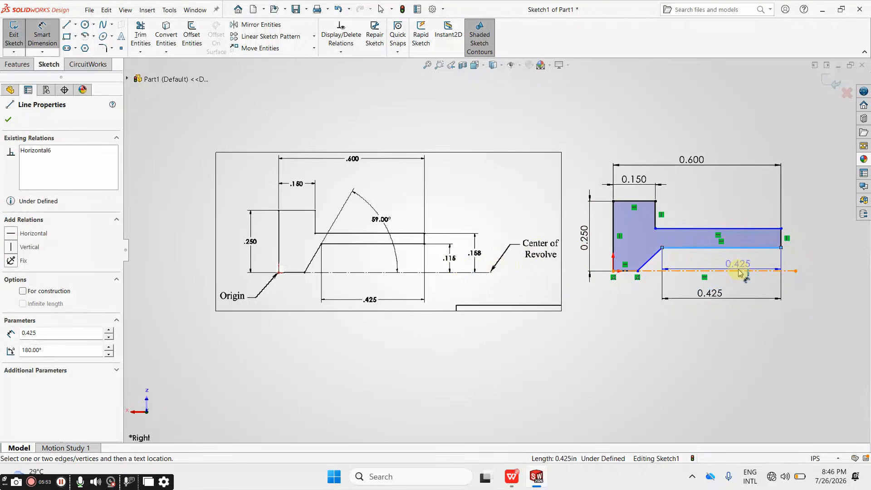
left_click(739, 271)
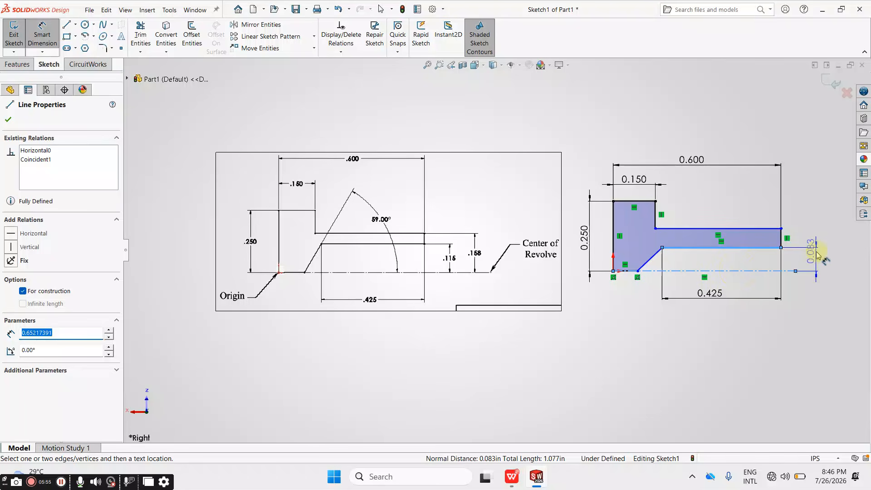
left_click(815, 263)
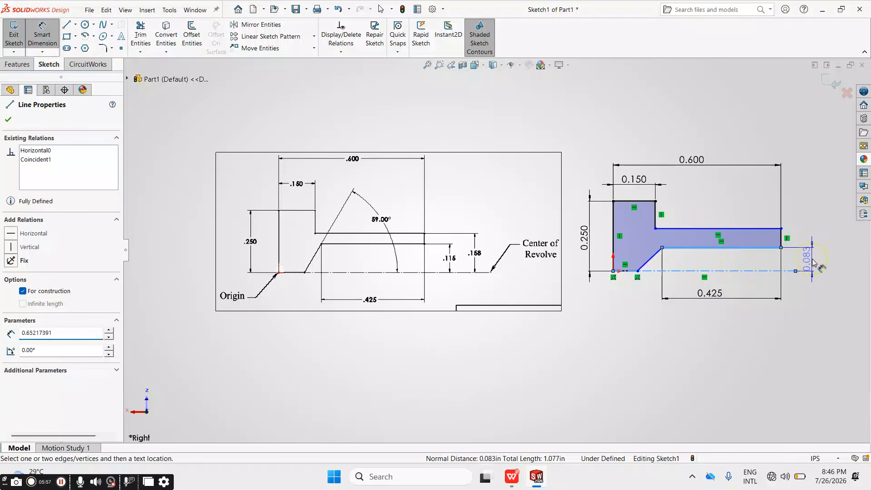
key("BackSpace")
type(".115")
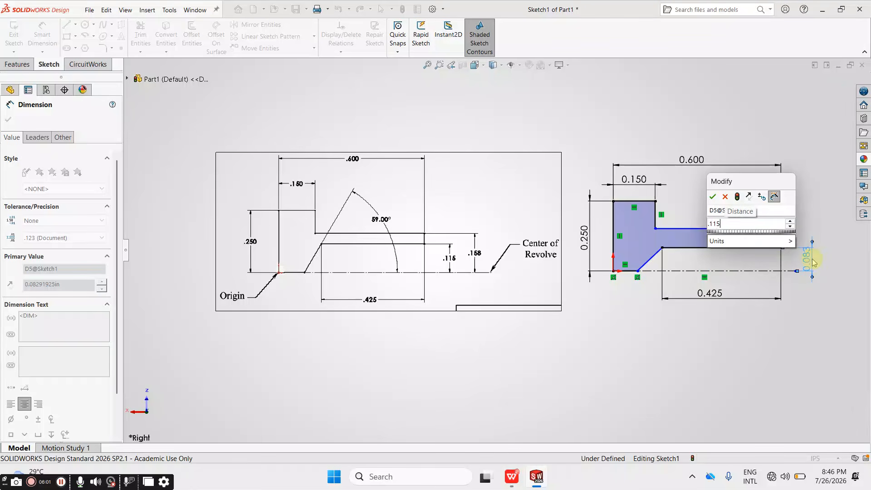
key("Return")
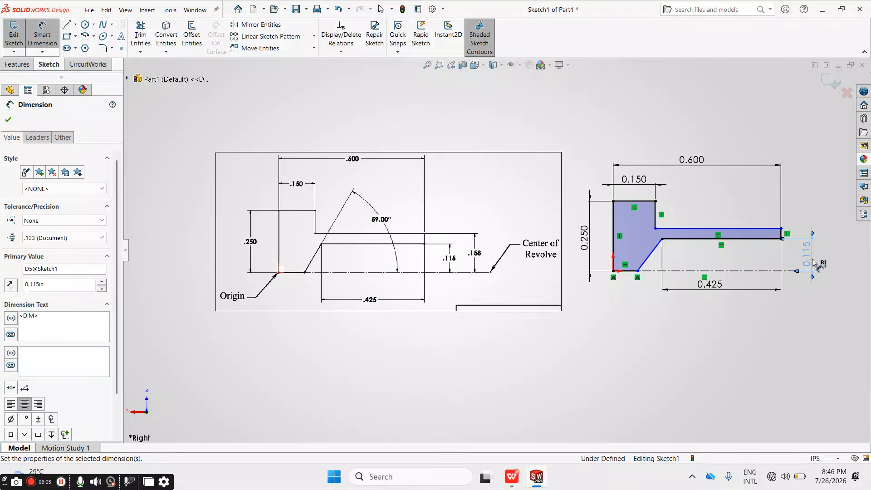
- Dimension the distance between the centerline and the shank's outer horizontal line as 0.158 in
left_click(750, 273)
left_click(754, 230)
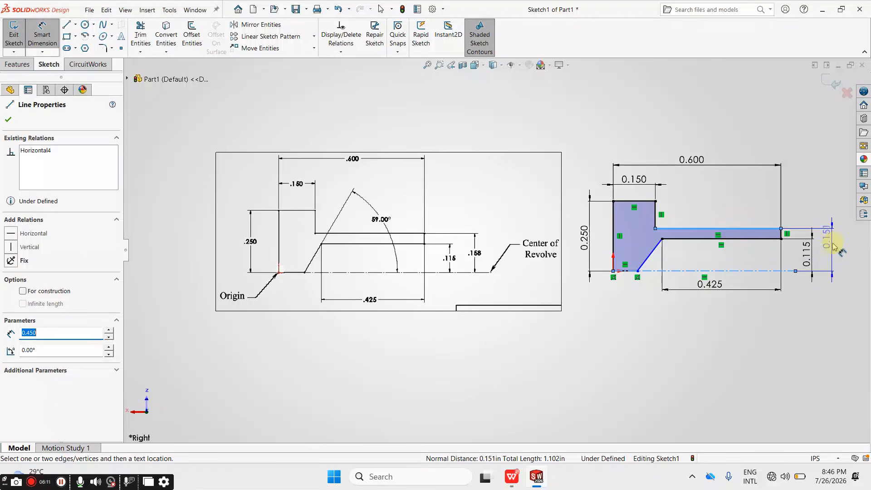
left_click(835, 251)
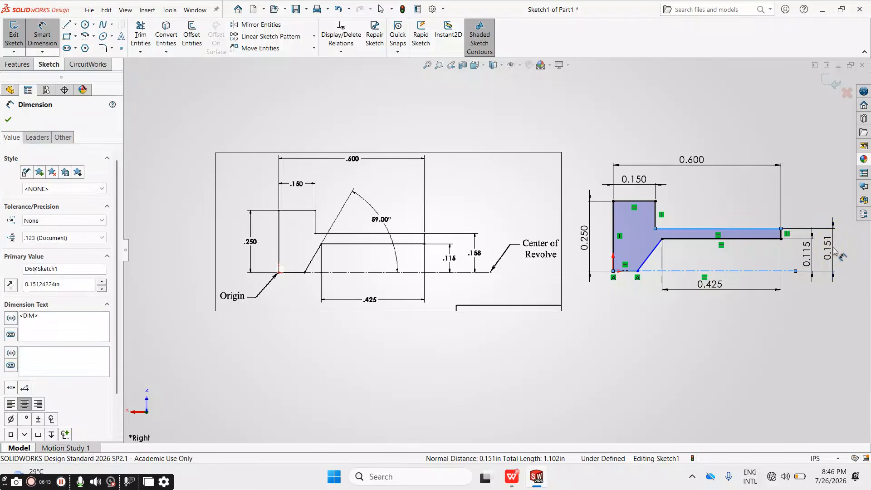
type(".158")
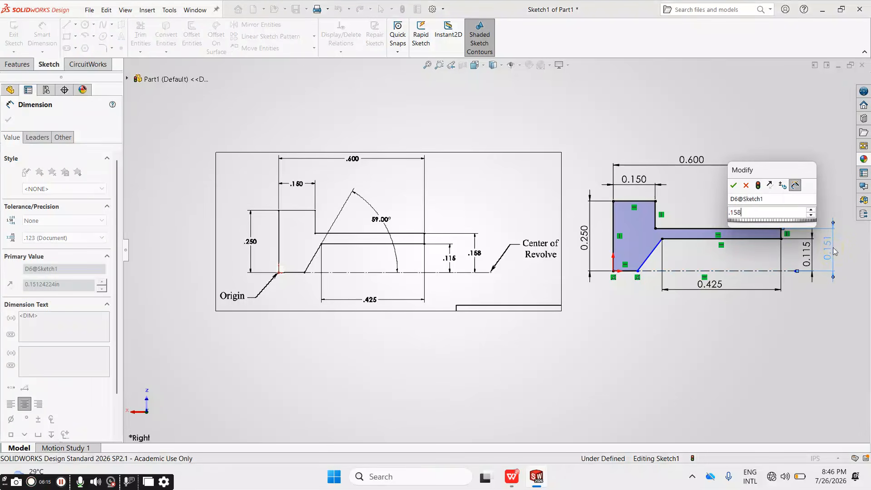
key("Return")
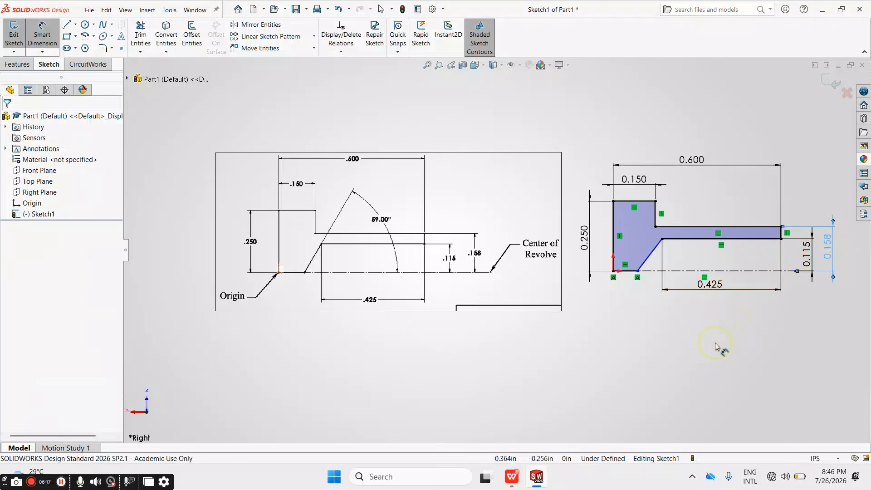
left_click(716, 347)
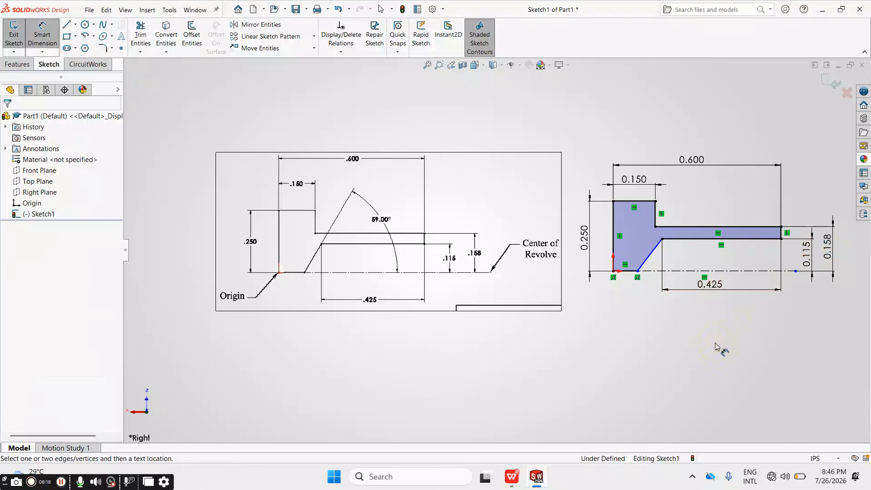
- Dimension the angle between the sloped line and the centerline as 59 degrees, placing the dimension above the shank
left_click(662, 251)
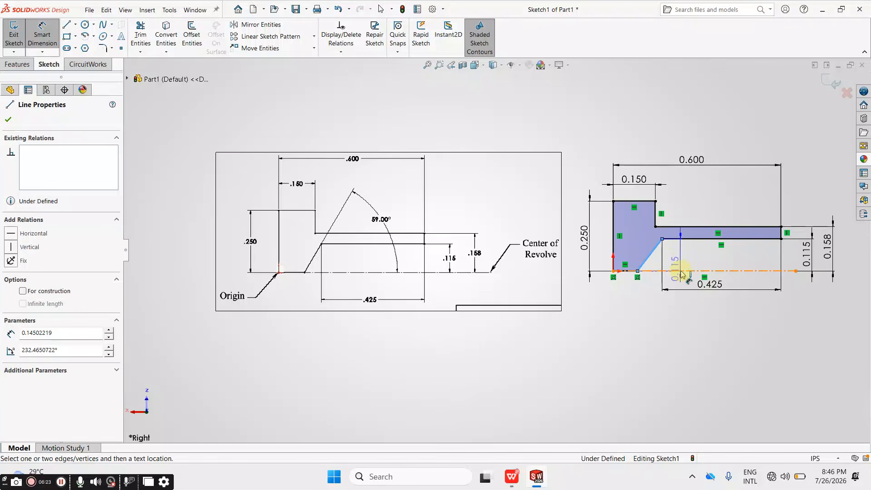
left_click(682, 272)
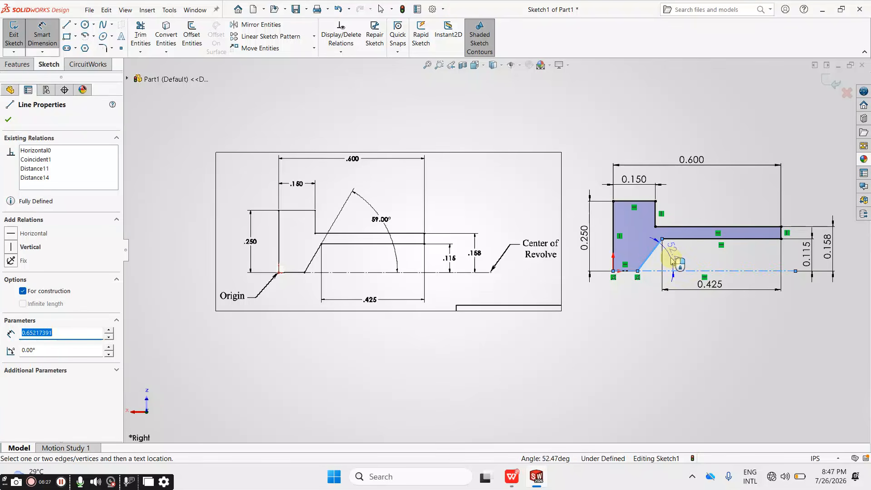
left_click(672, 262)
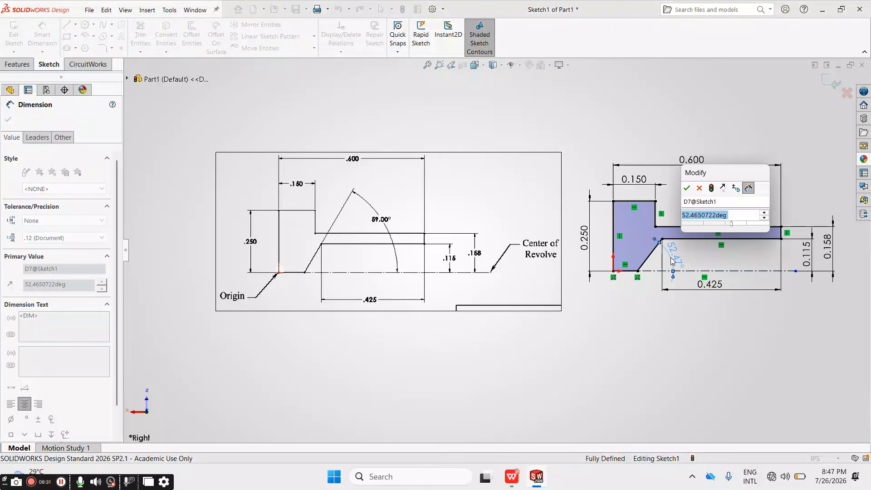
left_click(672, 260)
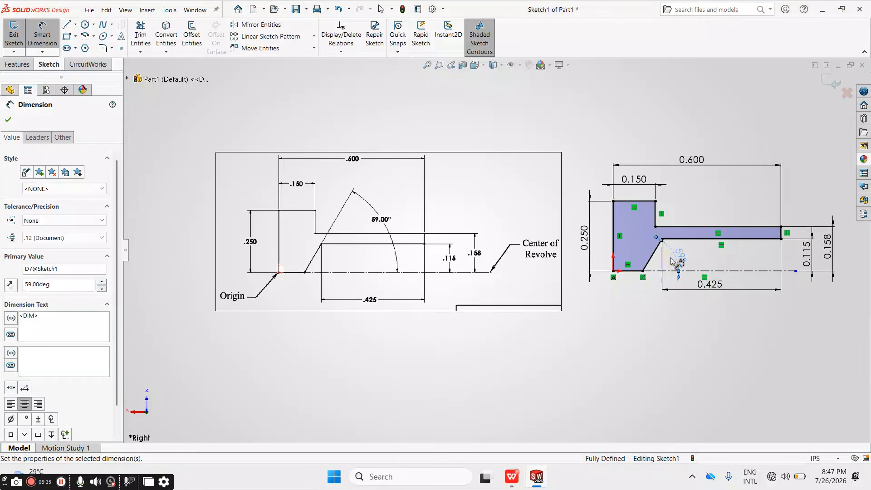
left_click_drag(694, 232, 712, 211)
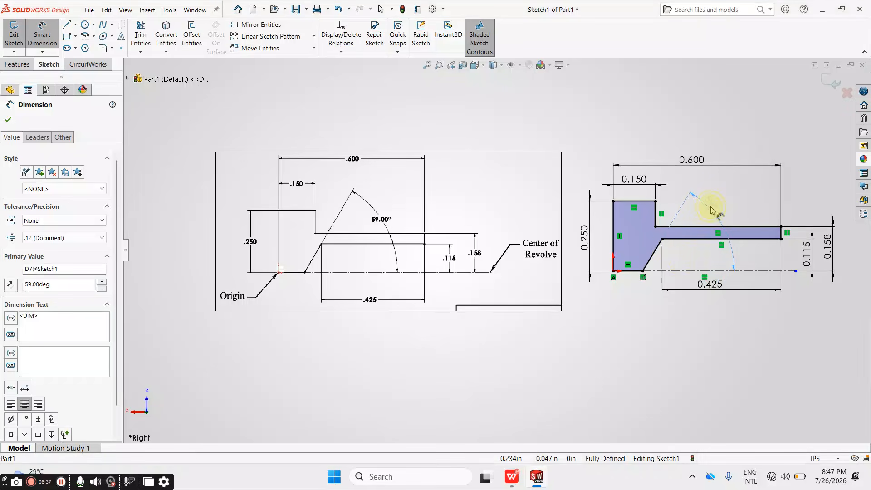
left_click(585, 373)
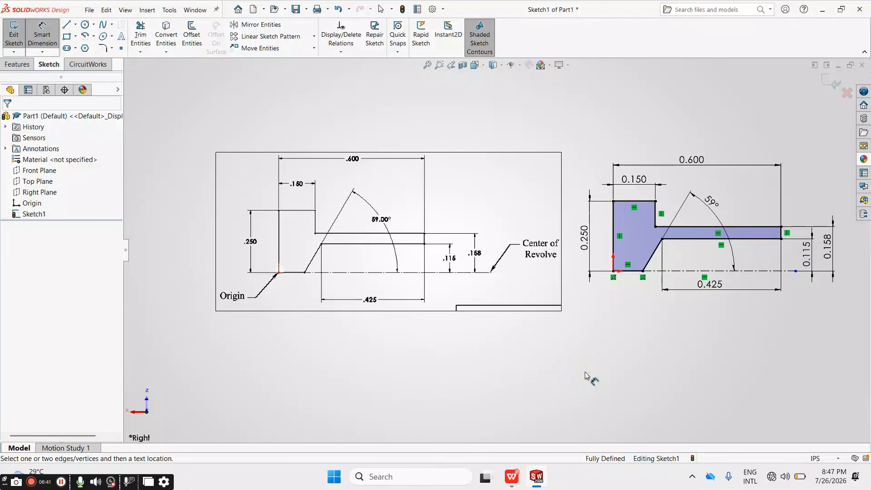
key("Escape")
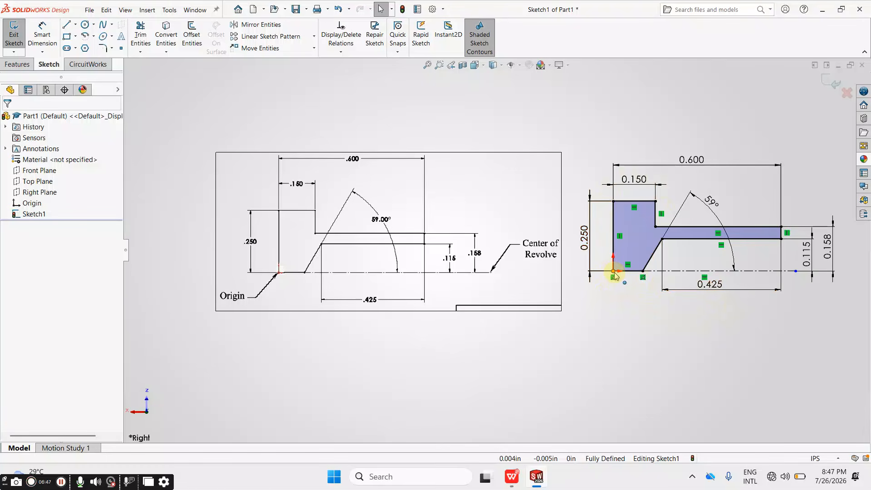
- Delete the reference picture from the sketch
left_click(509, 279)
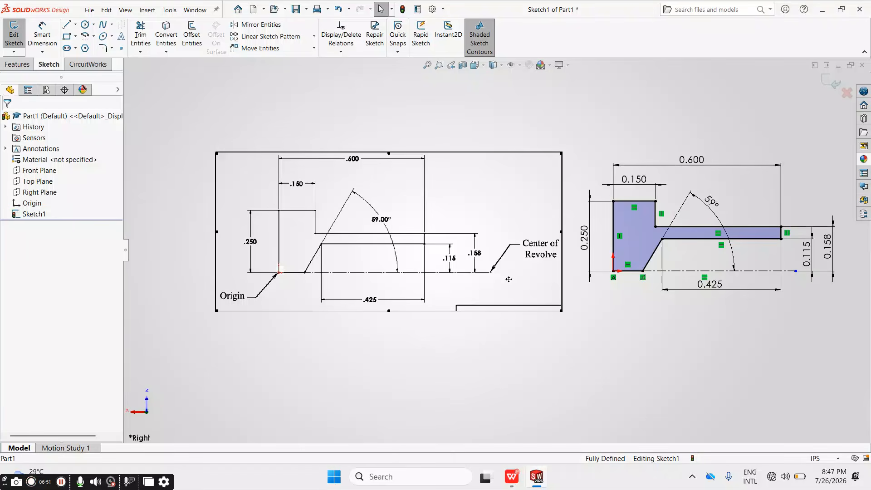
key("Delete")
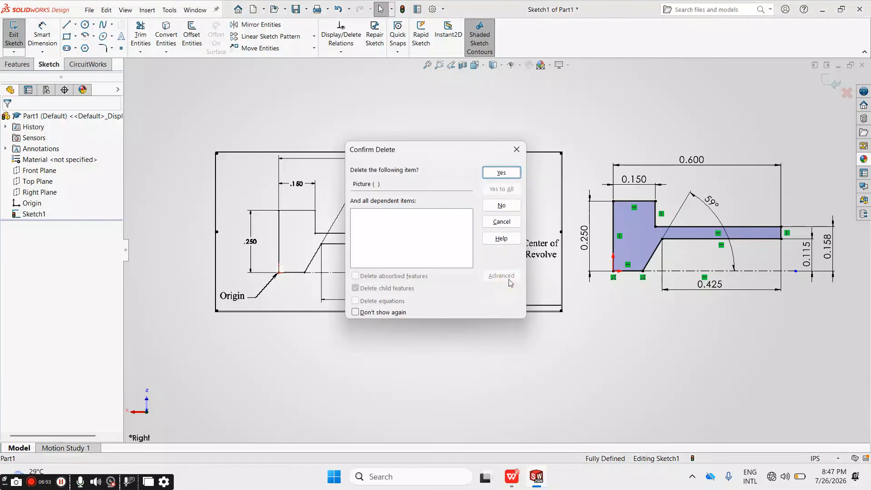
left_click(501, 173)
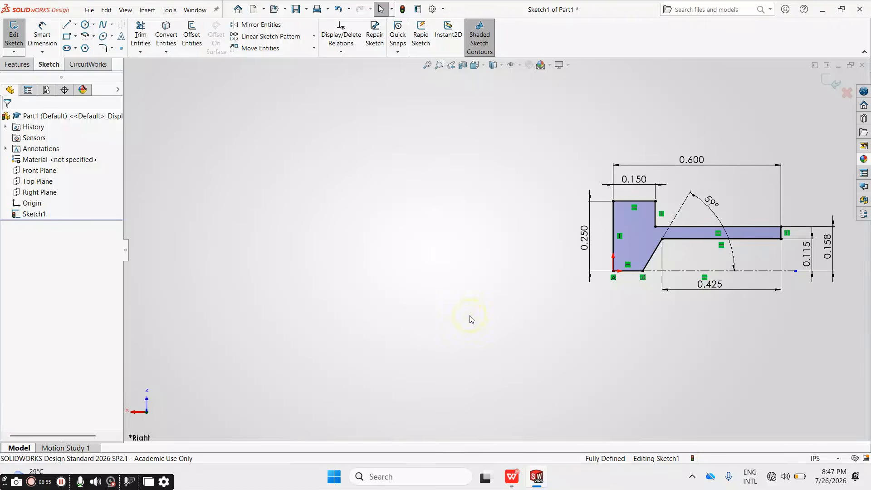
- Revolve the pin profile 180 degrees about the sketch centerline
key("f")
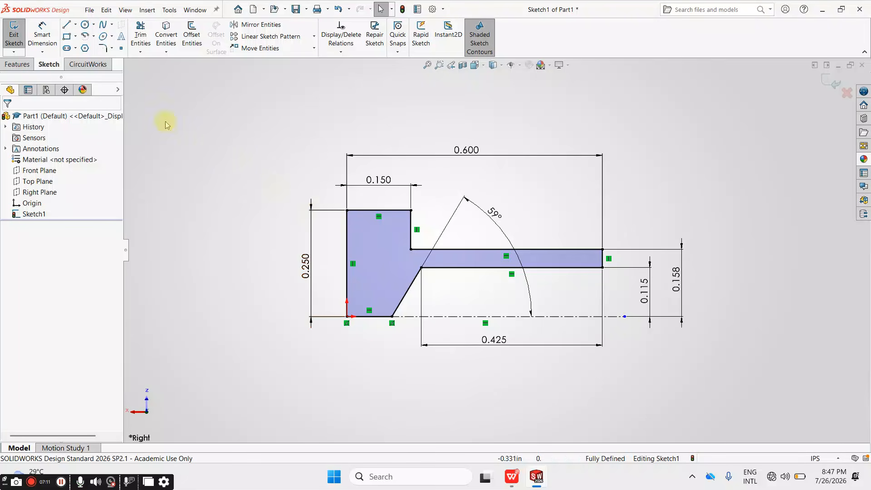
left_click(26, 65)
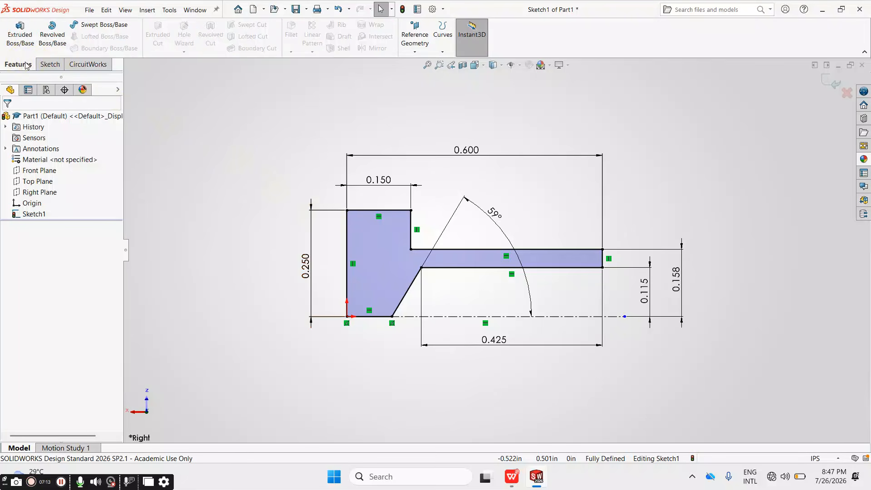
left_click(56, 44)
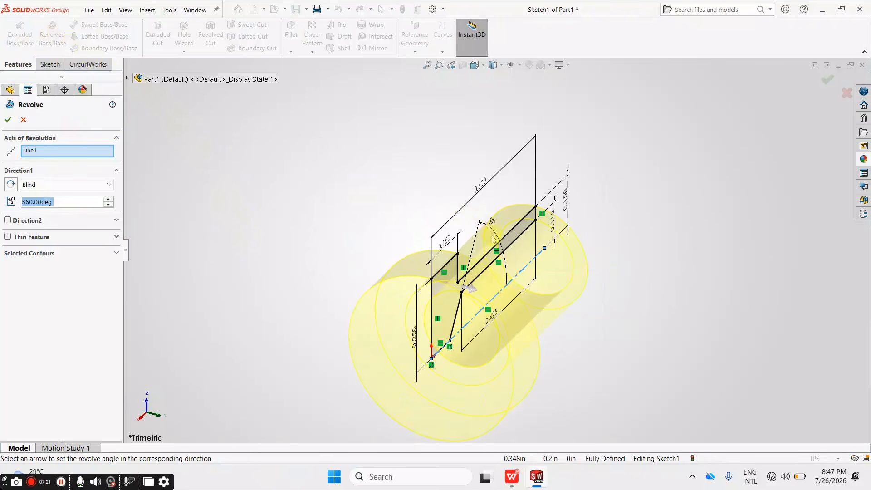
left_click(97, 201)
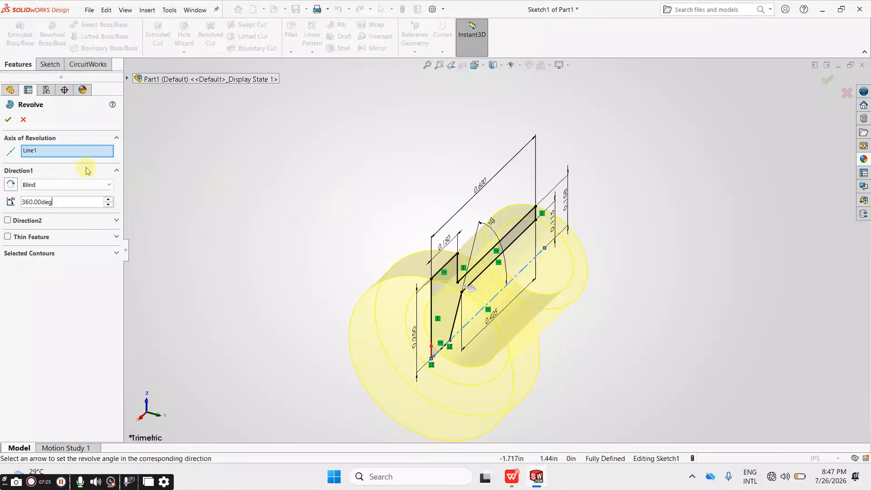
left_click(76, 157)
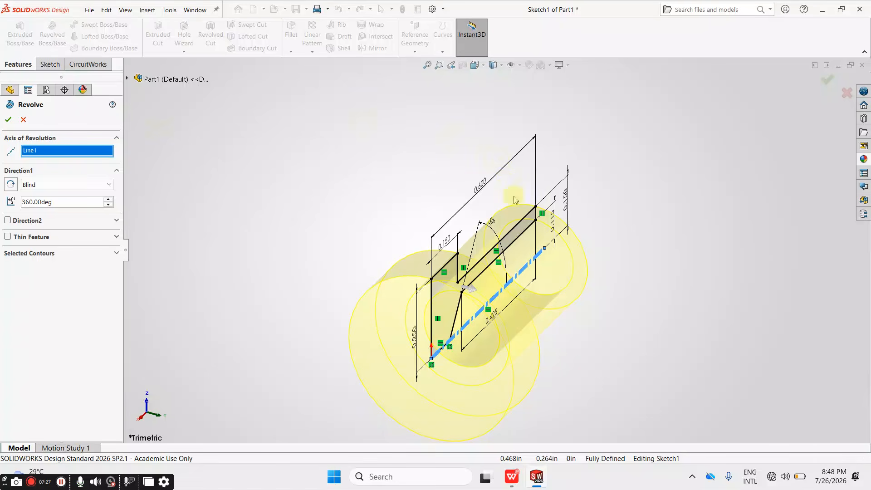
left_click(68, 150)
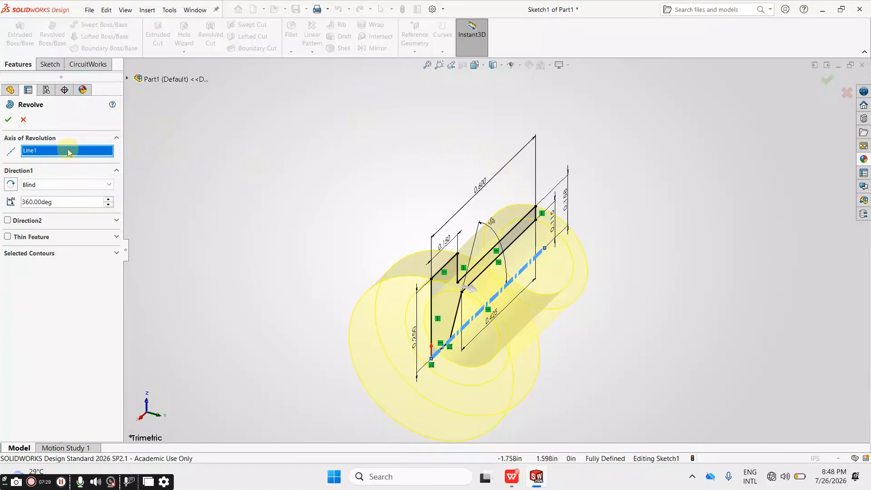
left_click(68, 151)
left_click(76, 203)
left_click_drag(76, 203, 22, 202)
type("180")
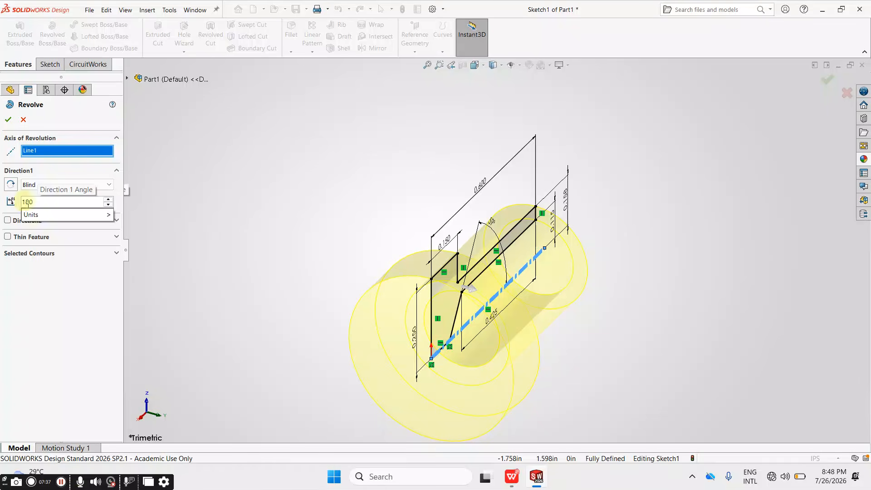
key("Return")
left_click(8, 119)
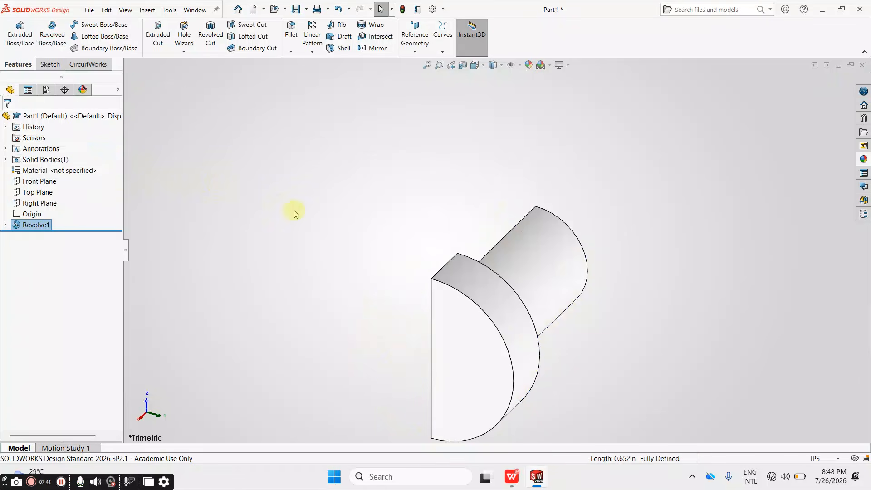
- Edit the revolve feature and set its angle to 360 degrees to make the full pin body
right_click(40, 226)
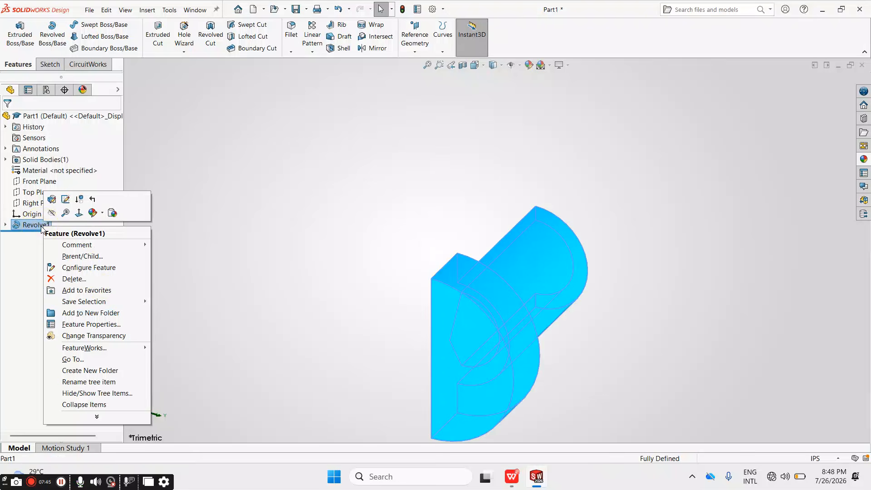
left_click(51, 199)
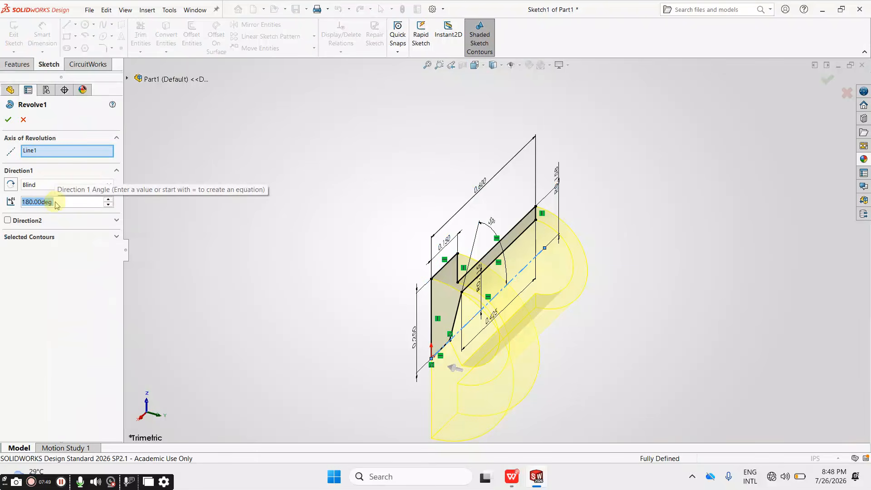
type("360")
key("Return")
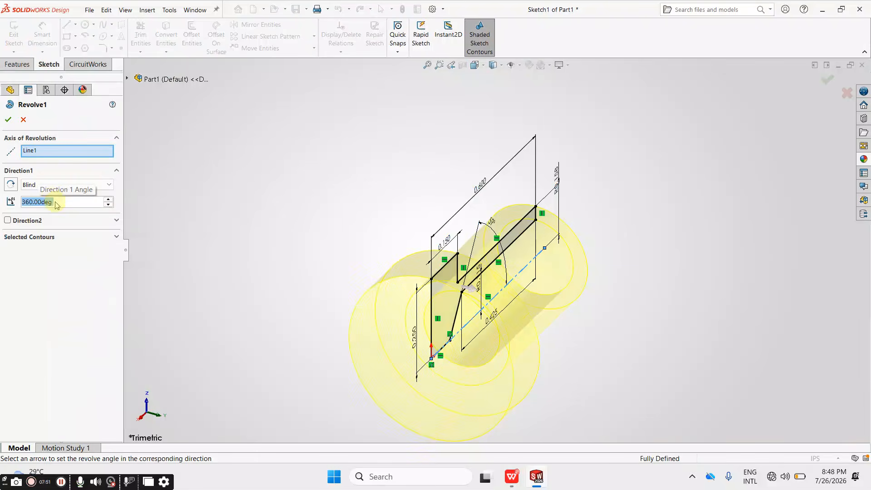
left_click(9, 119)
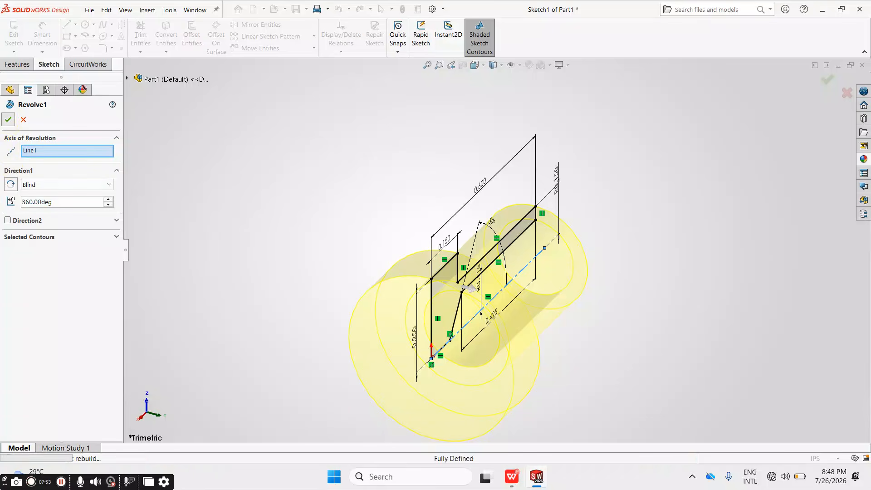
left_click(210, 200)
key("f")
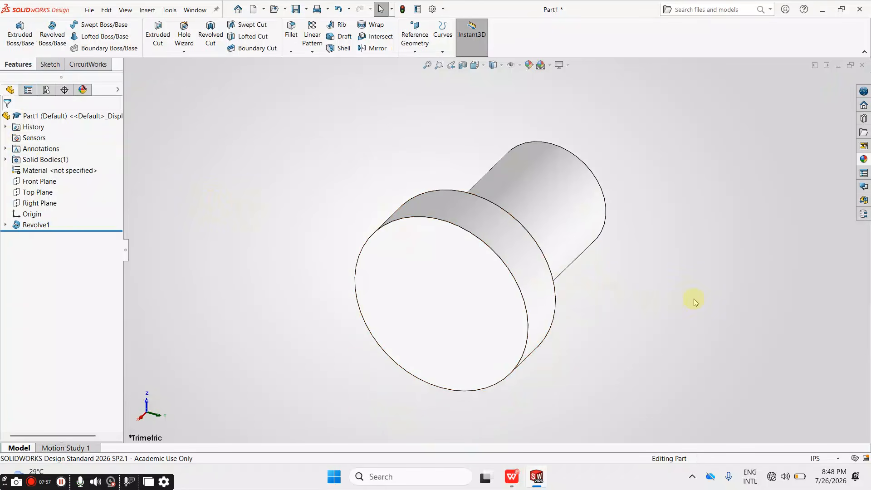
- Switch to the PDF guide in WPS Office and read the Alignment Pin instructions for the chamfer values and edges
left_click(512, 476)
scroll(466, 288, "down", 1)
scroll(465, 289, "down", 4)
scroll(590, 227, "up", 5)
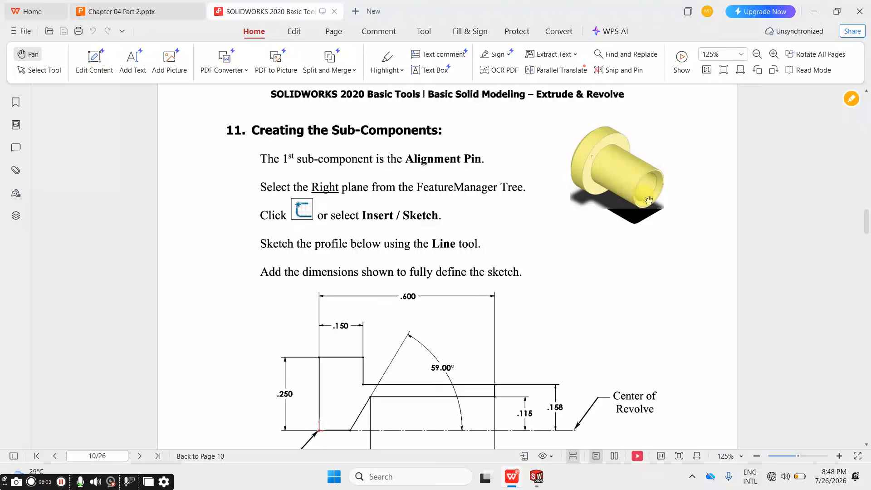
scroll(465, 270, "down", 4)
scroll(467, 273, "down", 10)
scroll(467, 272, "down", 3)
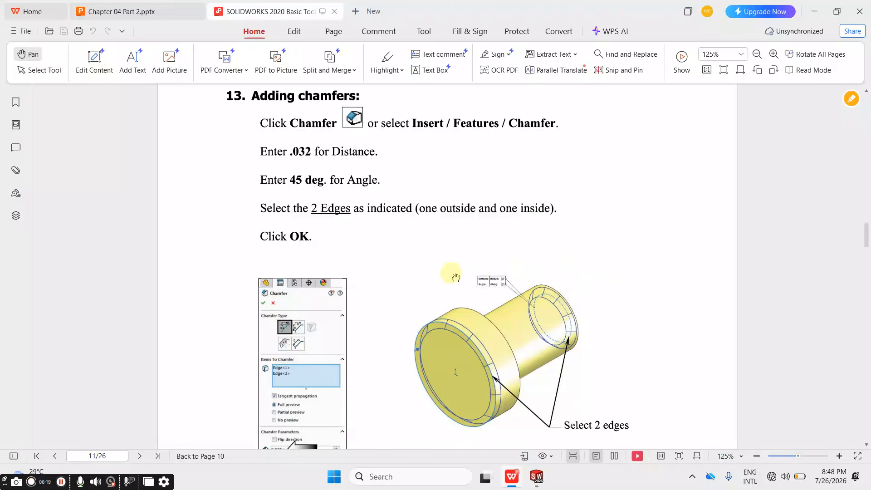
scroll(433, 275, "down", 5)
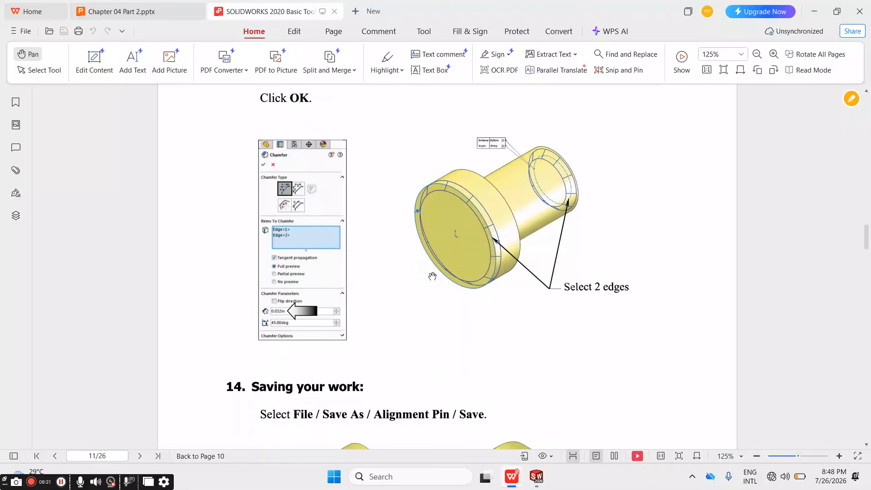
scroll(432, 276, "up", 1)
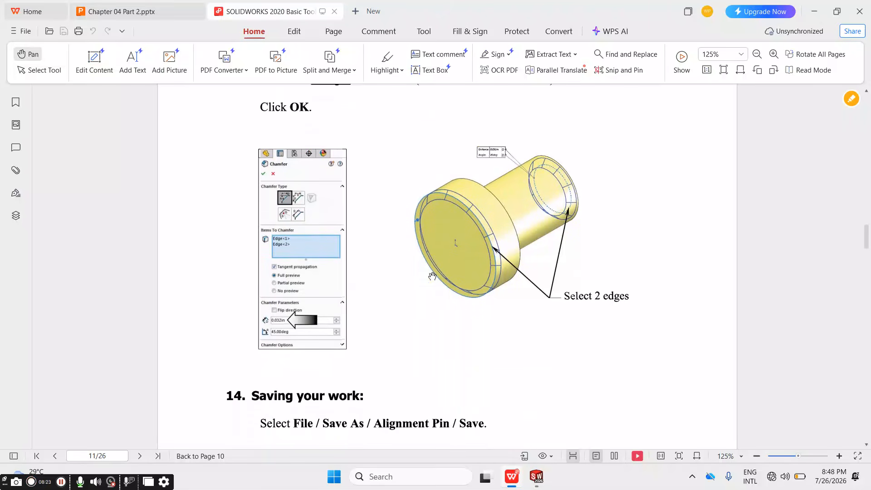
- Return to SOLIDWORKS and start a Chamfer feature with a distance of 0.032 in
left_click(536, 477)
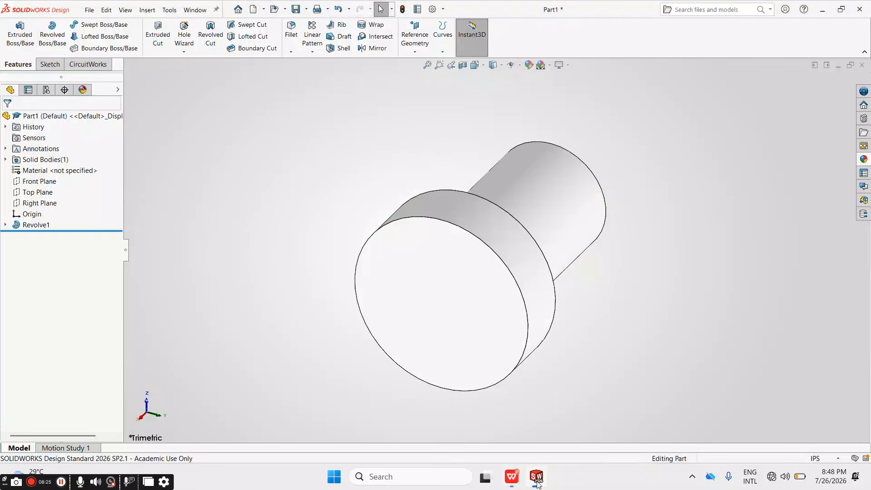
left_click(292, 55)
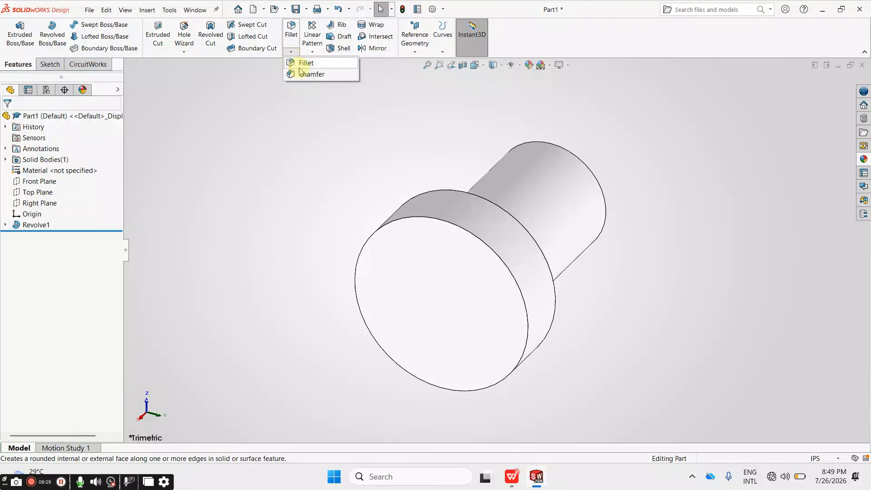
left_click(299, 74)
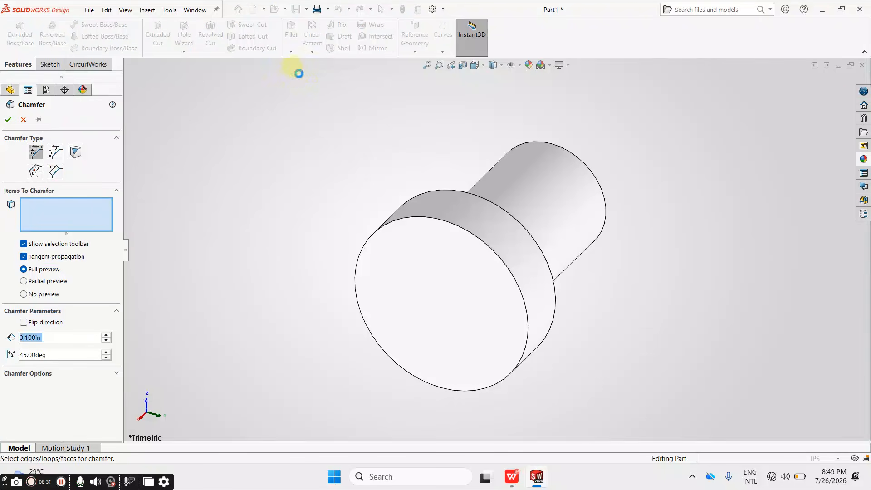
left_click(66, 341)
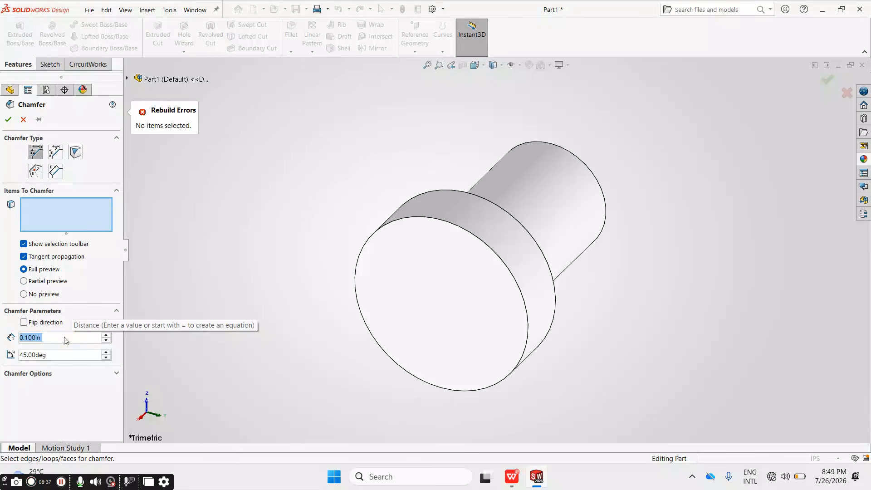
type("032")
key("Return")
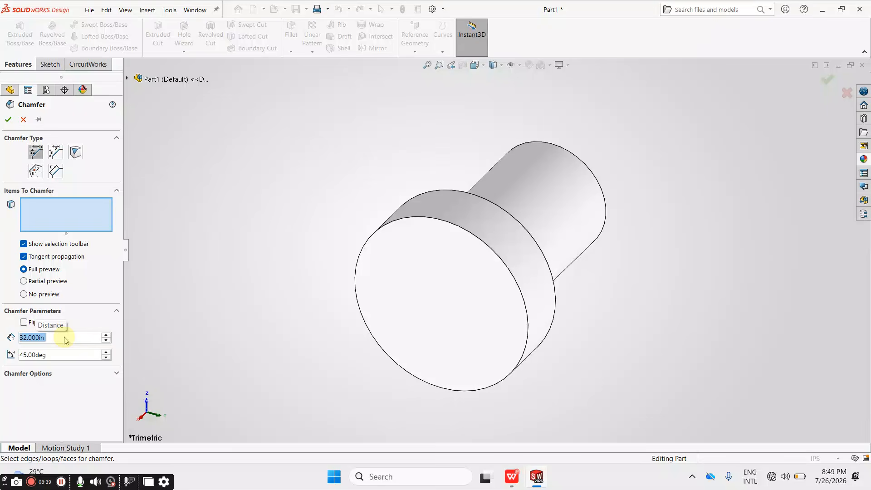
type(".032")
key("Return")
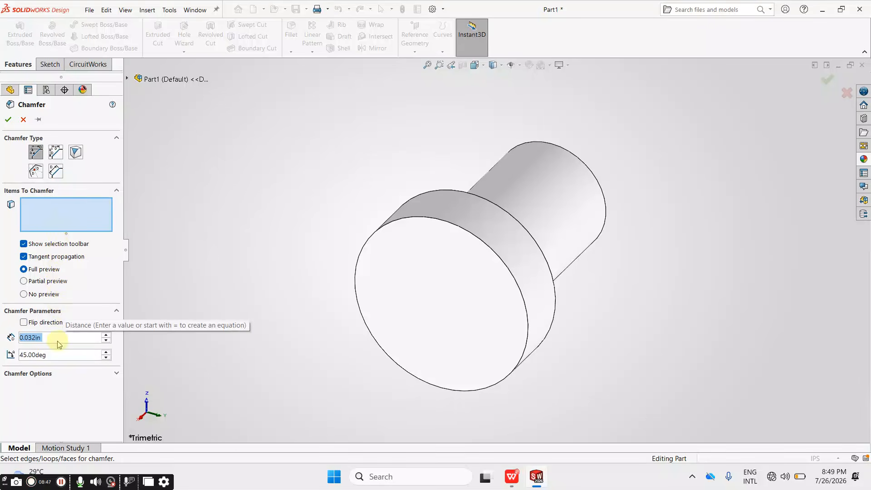
- Apply the 45-degree chamfer to the outer edge of the head's end face and the bore's inner edge at the shank's open end
left_click(56, 211)
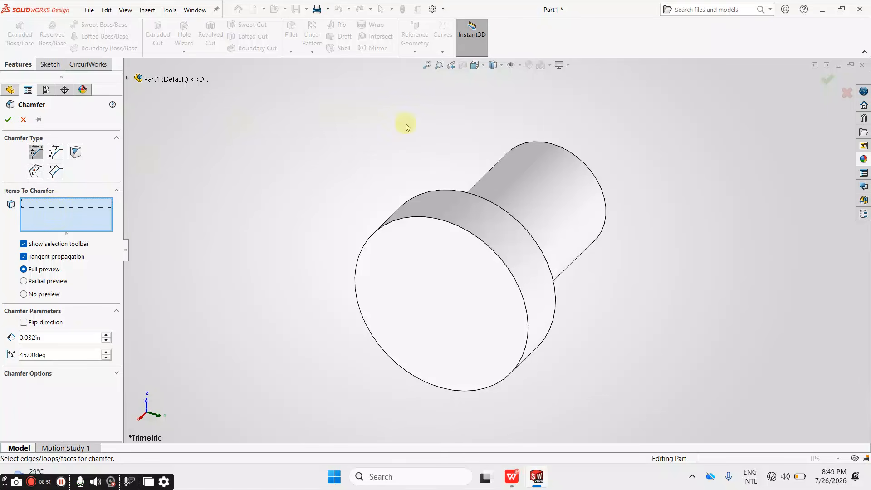
left_click(447, 224)
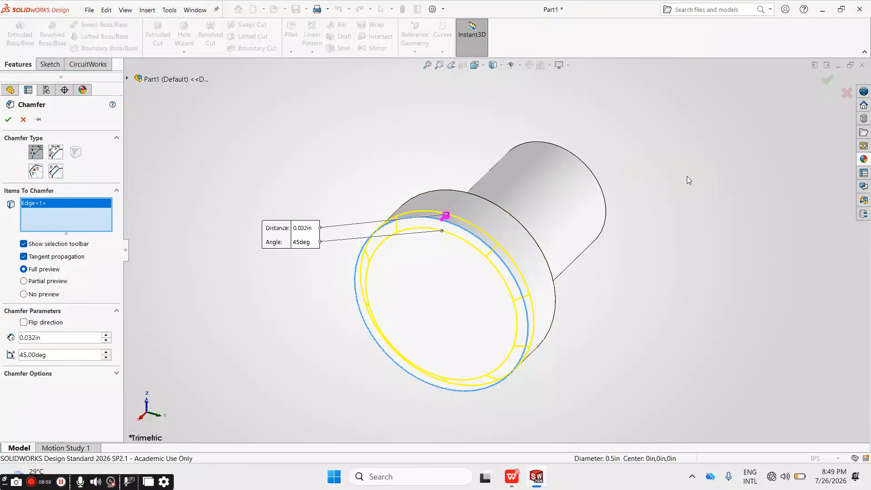
key("Left")
key("Left")
key("Left")
key("Left")
key("Left")
key("Left")
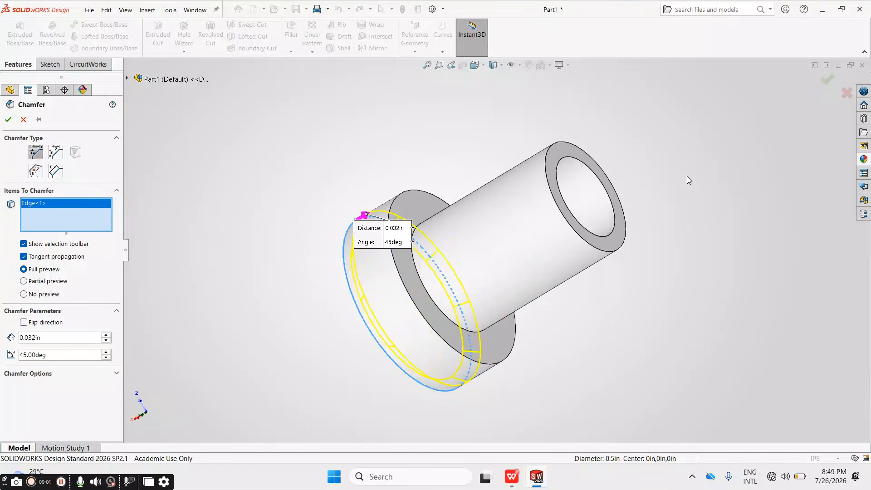
left_click(614, 218)
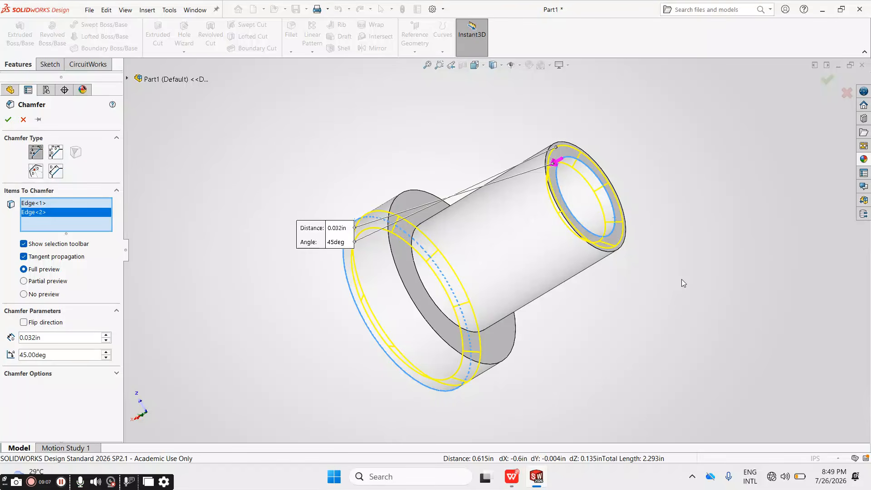
left_click(8, 120)
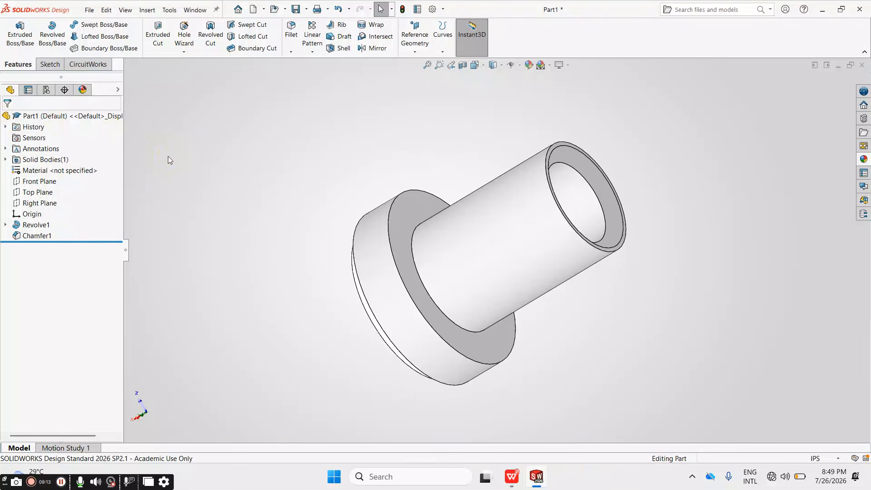
- Examine the chamfered pin from all sides, starting from the isometric view
key("ctrl+7")
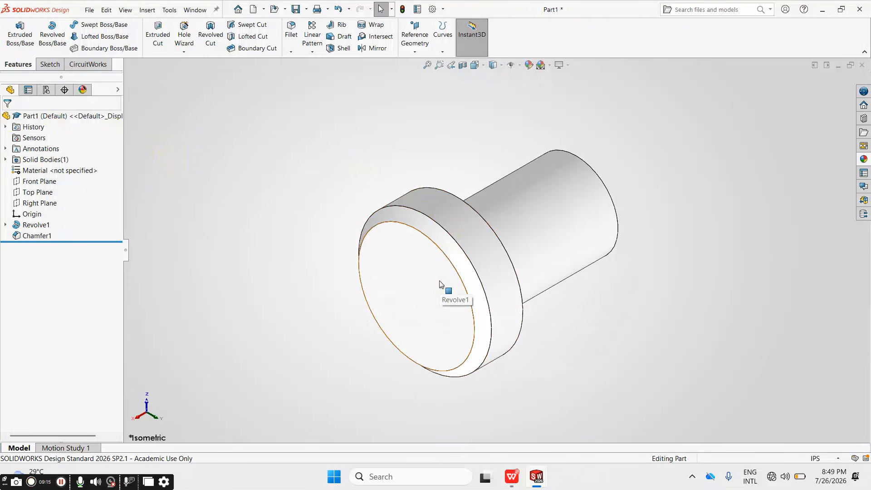
key("Left")
key("Left")
key("Left")
key("Left")
key("Left")
key("Left")
key("Left")
key("Left")
key("Left")
key("Left")
key("Left")
key("Left")
key("Left")
key("Left")
key("Left")
key("Left")
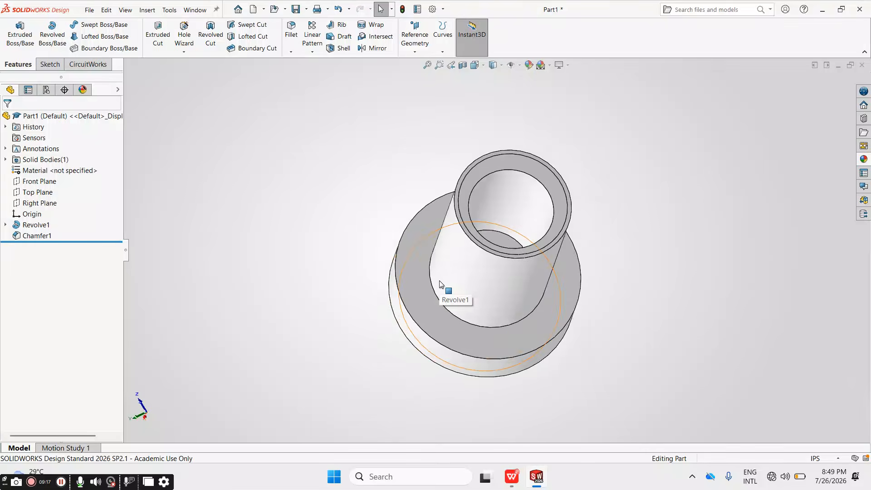
key("Left")
key("Left")
key("Left")
key("Left")
key("Left")
key("Left")
key("Left")
key("Left")
key("Left")
key("Left")
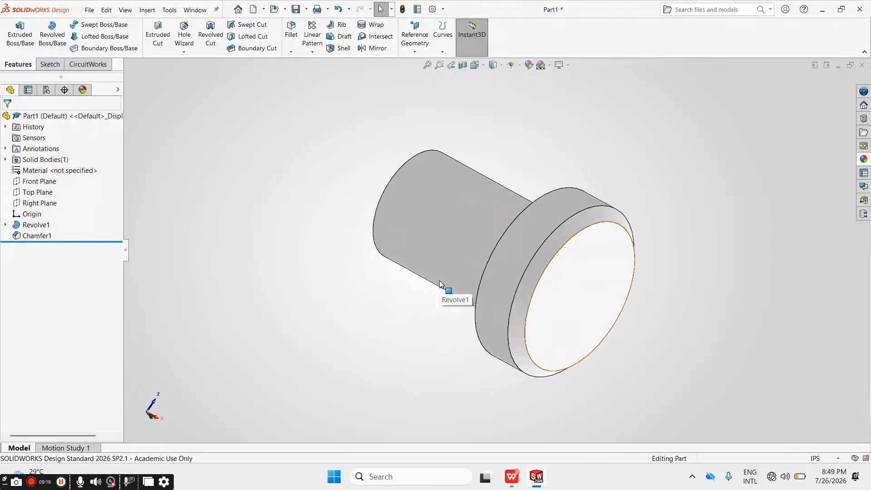
key("Left")
key("Left")
key("Left")
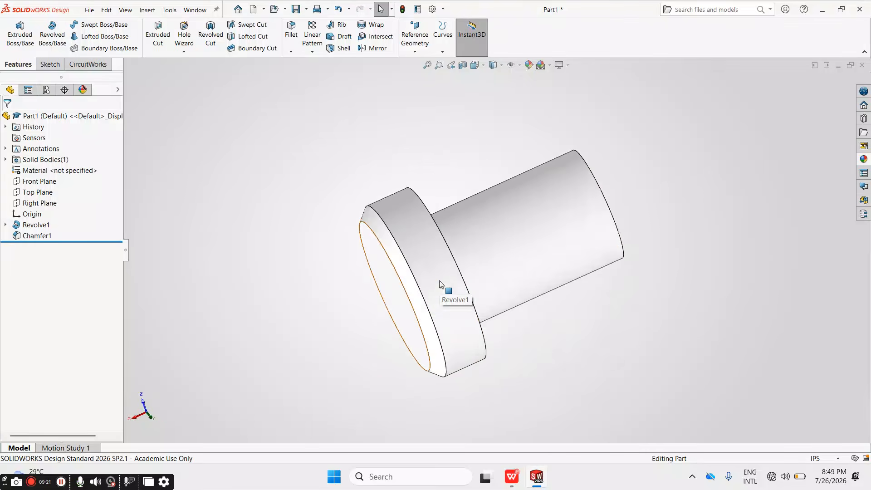
key("Left")
key("Left")
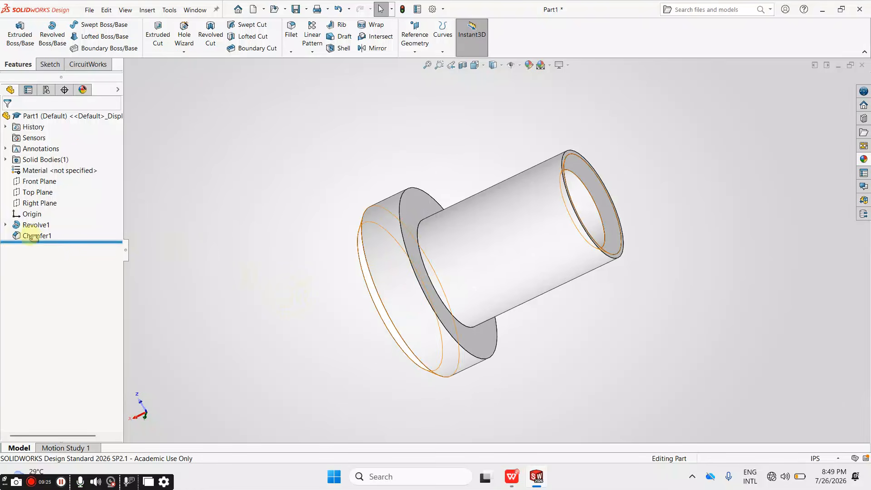
- Reopen the chamfer feature's definition to check its distance and angle, and restore the isometric view
left_click(6, 225)
left_click(20, 245)
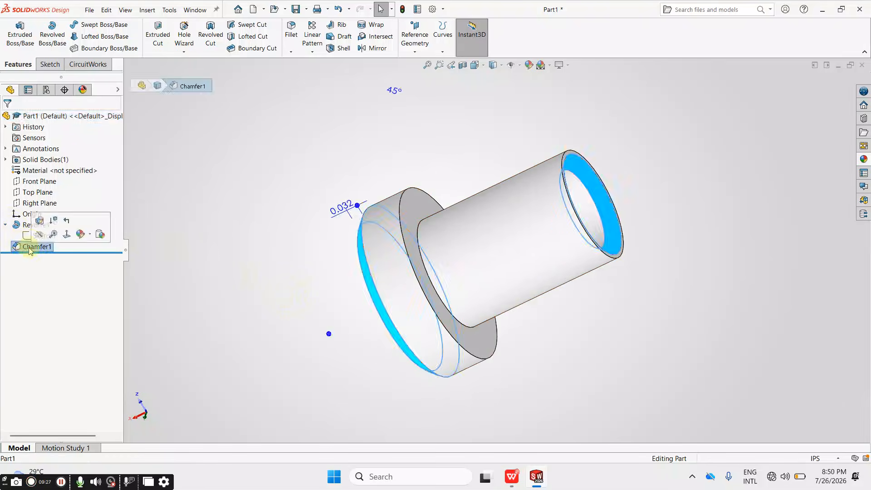
left_click(40, 222)
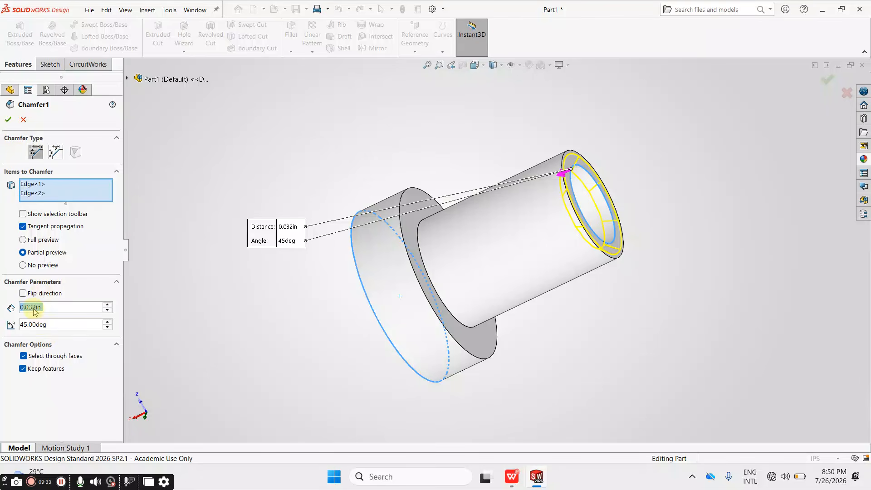
left_click(8, 119)
left_click(284, 325)
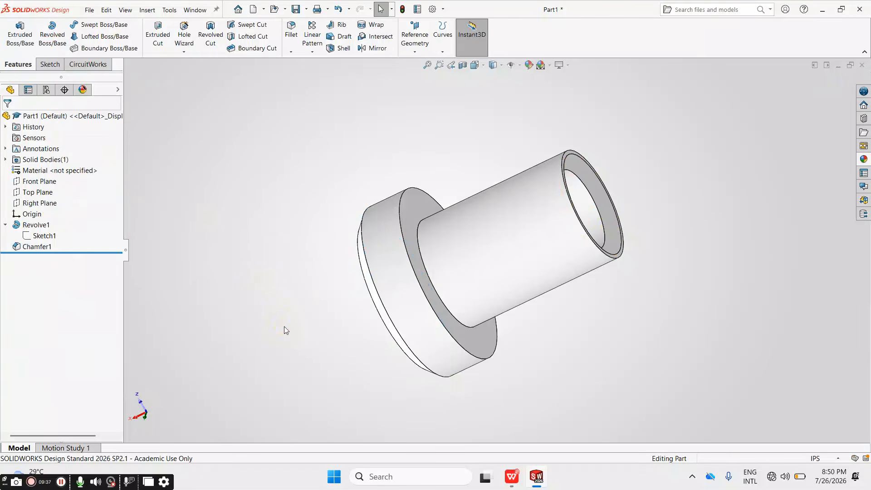
key("ctrl+7")
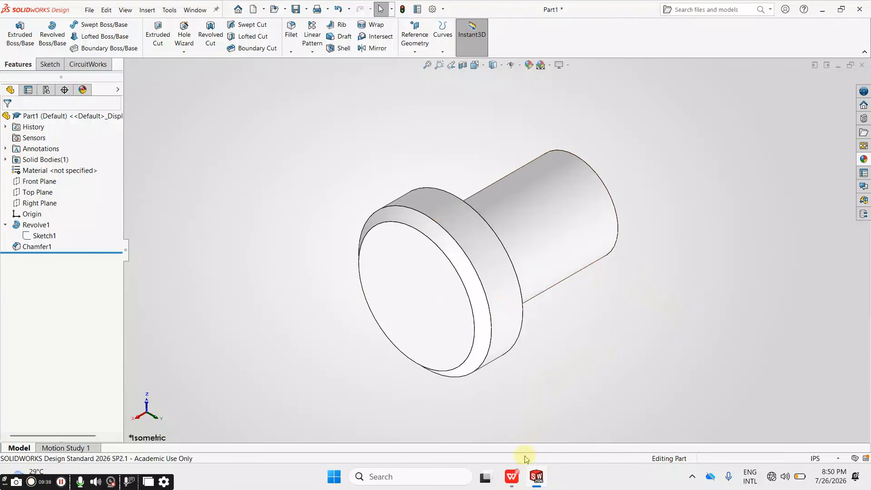
- Switch to WPS Office and examine the pin's reference colors on the Sketches slide of Chapter 04 Part 2.pptx
left_click(512, 476)
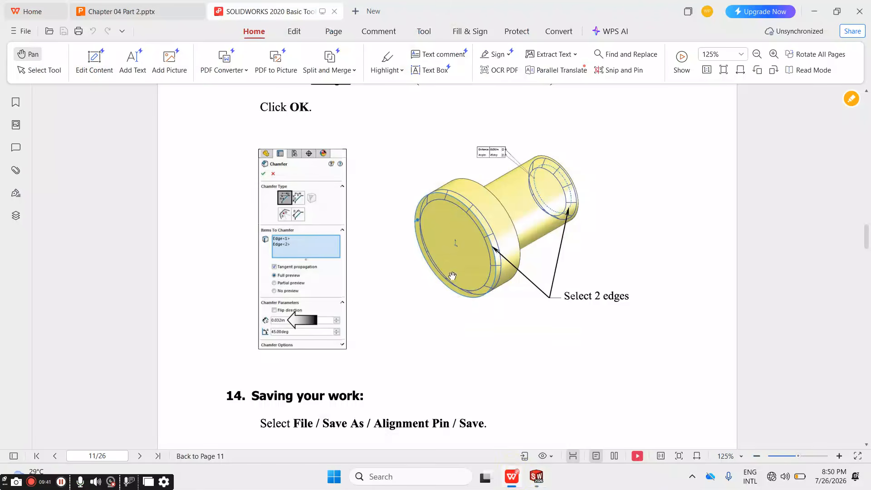
left_click(181, 13)
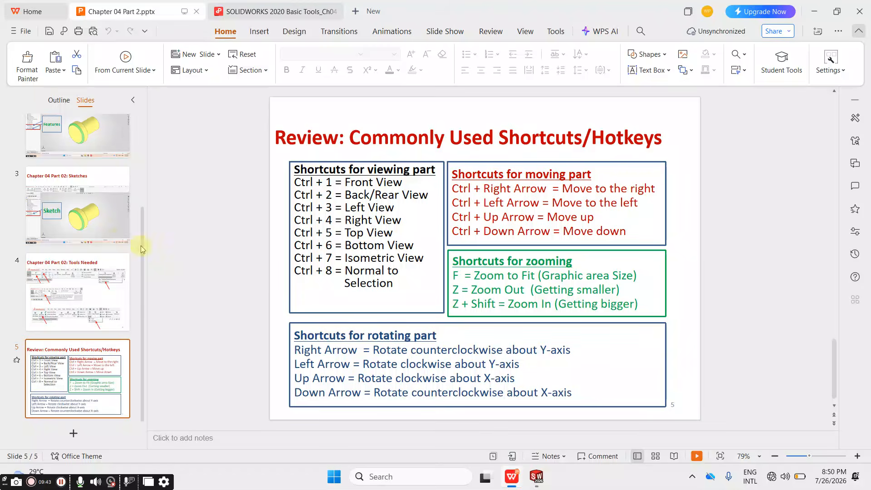
left_click(105, 220)
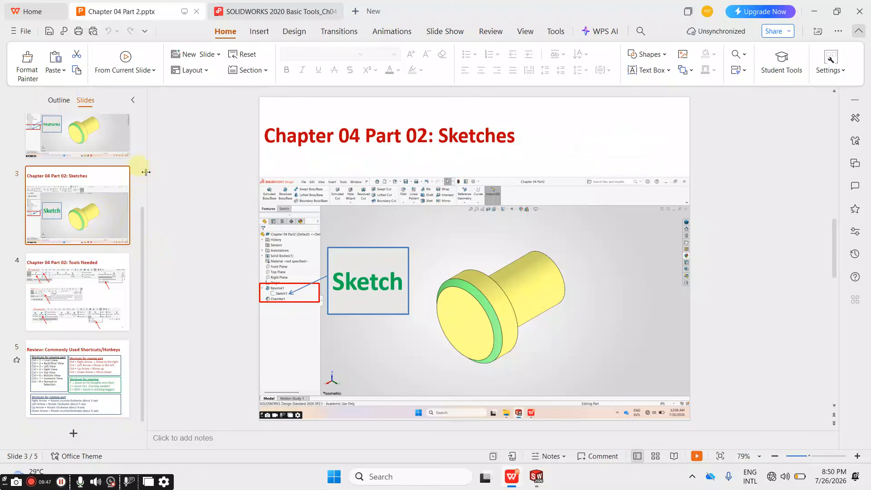
- Return to SOLIDWORKS and apply a light yellow color appearance to the revolve feature
left_click(537, 477)
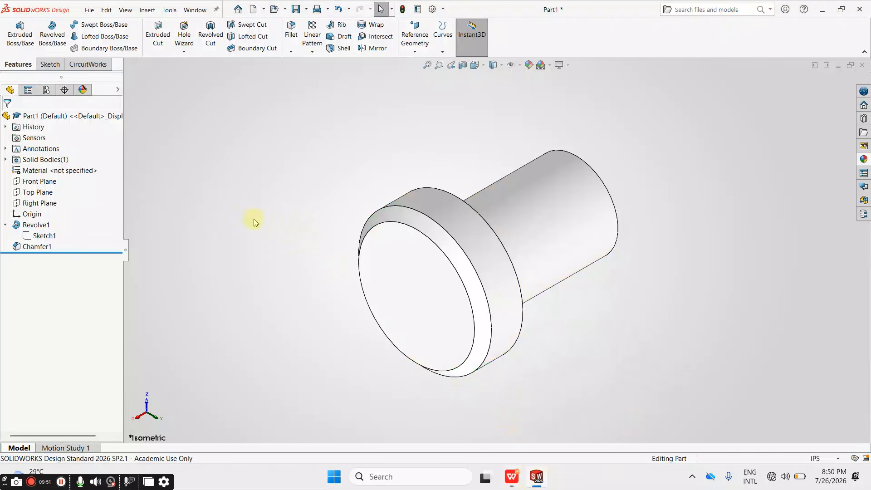
left_click(45, 227)
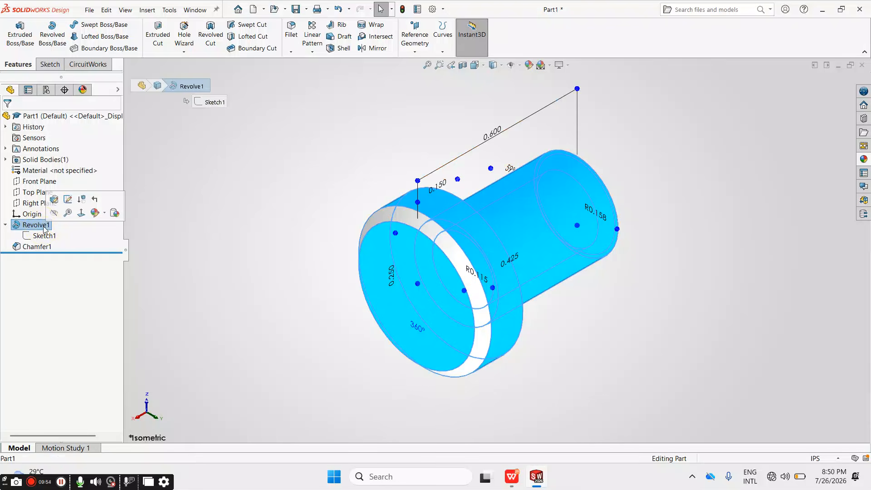
left_click(95, 216)
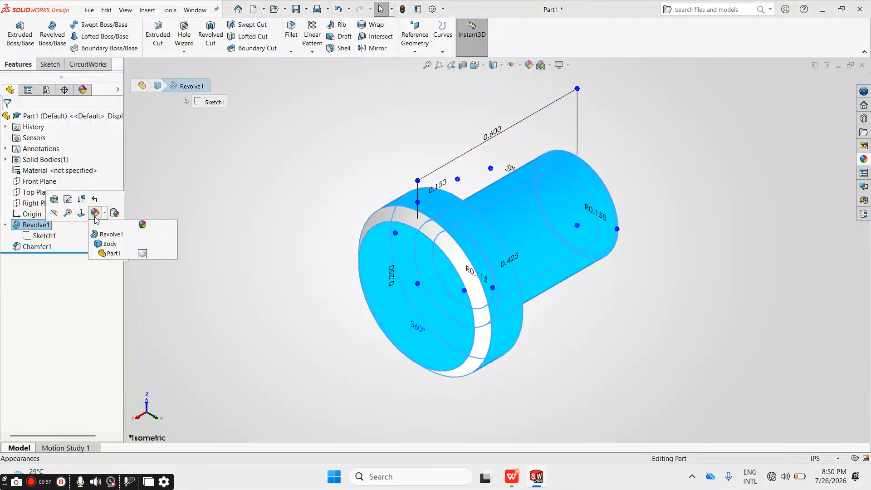
left_click(108, 237)
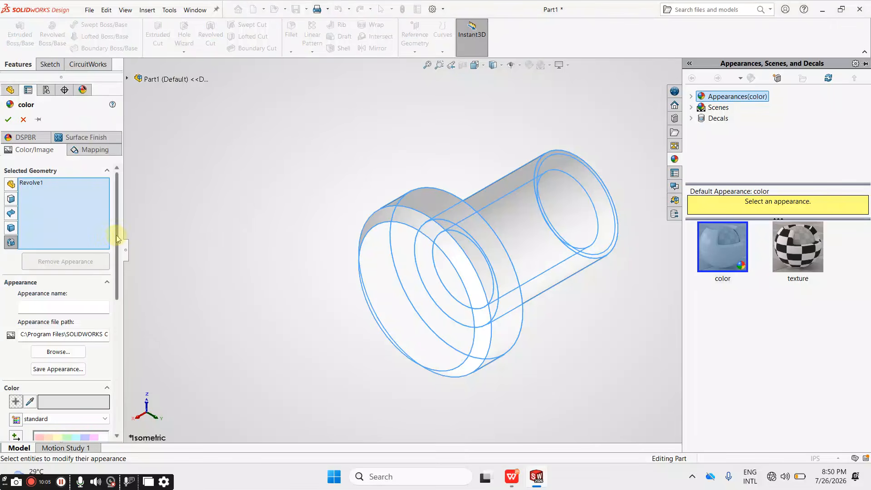
left_click_drag(116, 235, 119, 292)
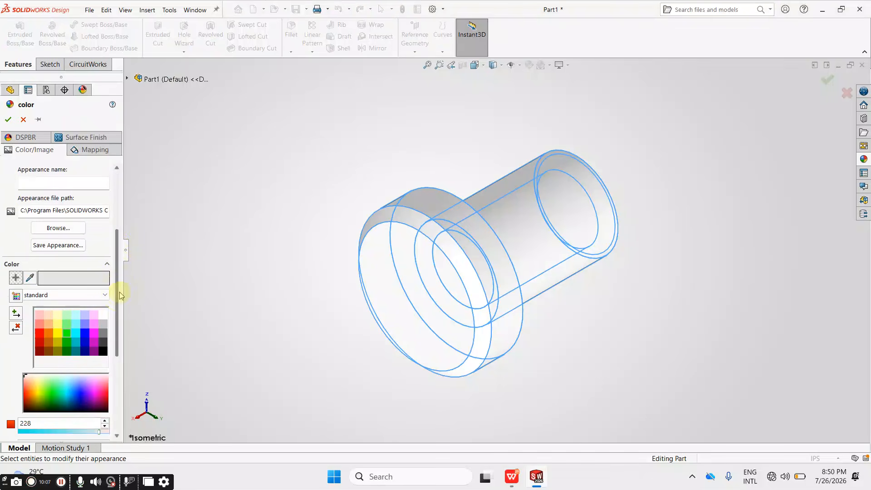
left_click(58, 336)
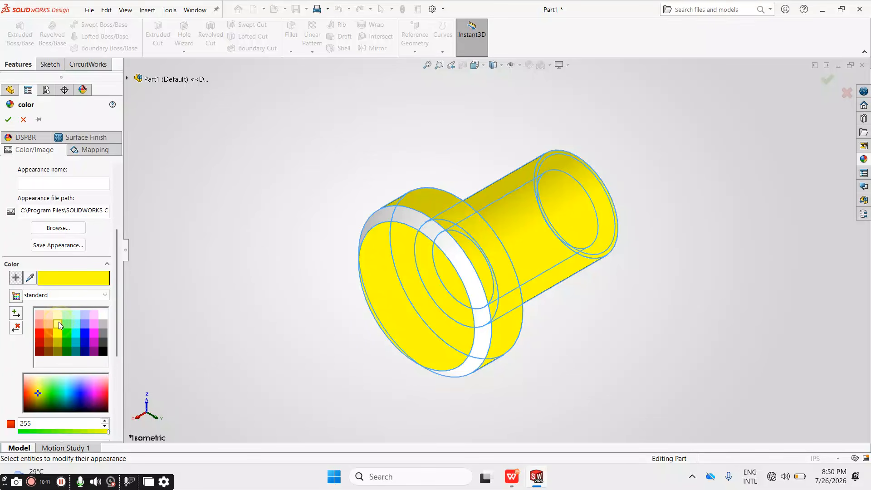
left_click(58, 323)
left_click(8, 120)
- Apply a light green color appearance to the chamfer feature
left_click(49, 248)
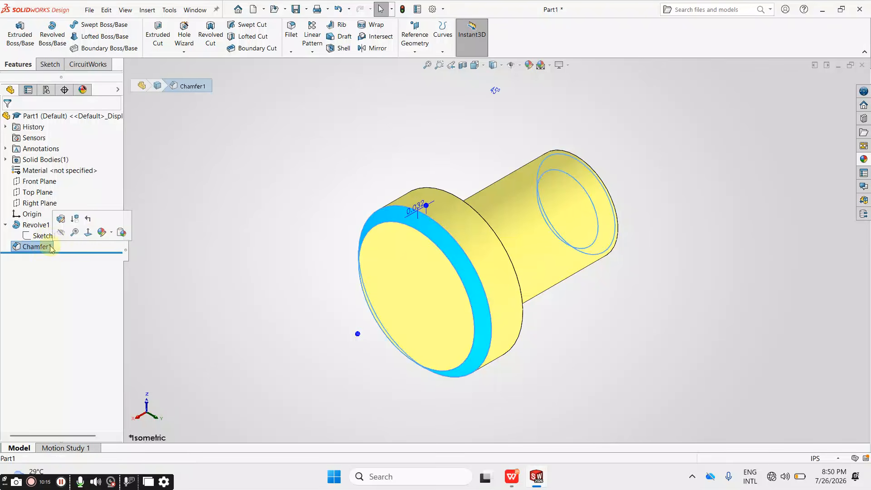
left_click(513, 477)
left_click(513, 476)
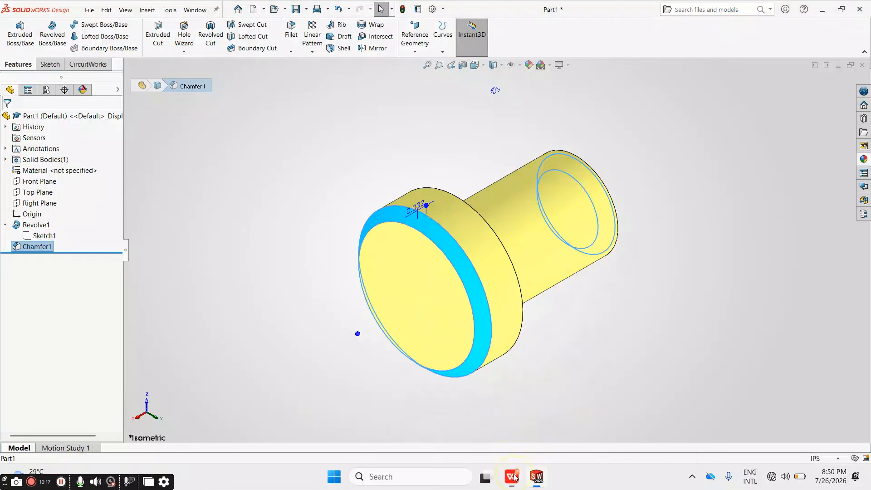
right_click(41, 248)
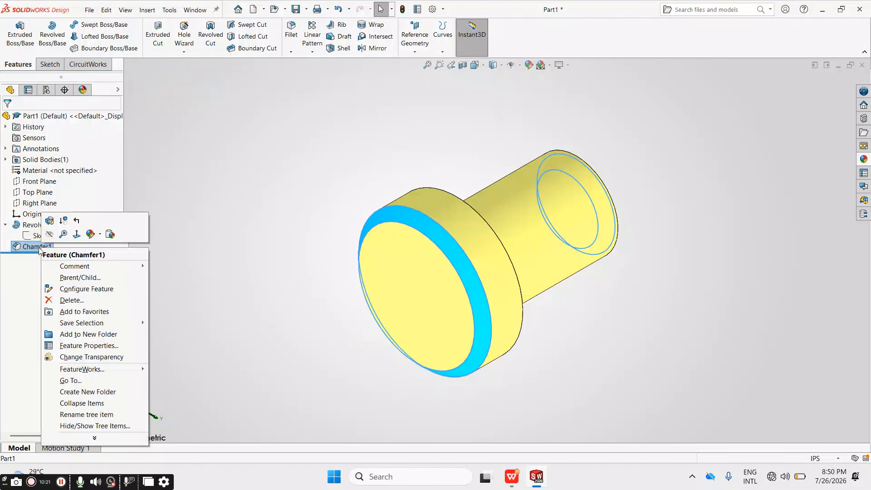
left_click(90, 234)
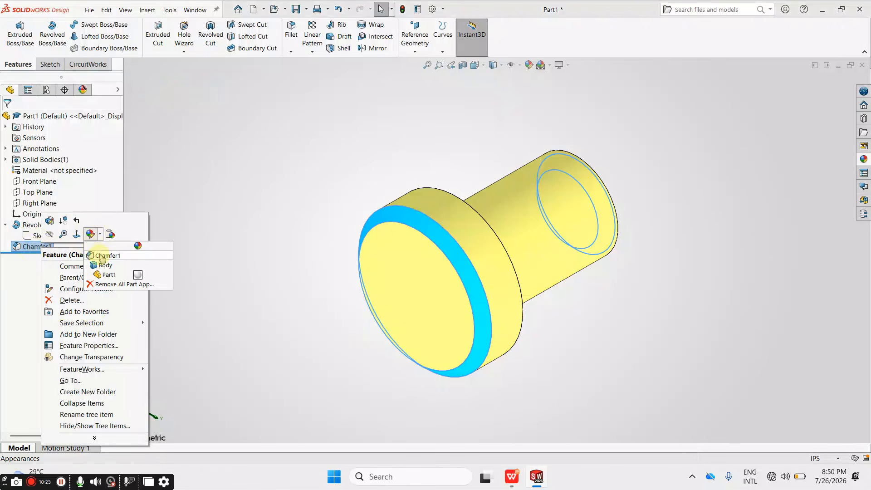
left_click(103, 257)
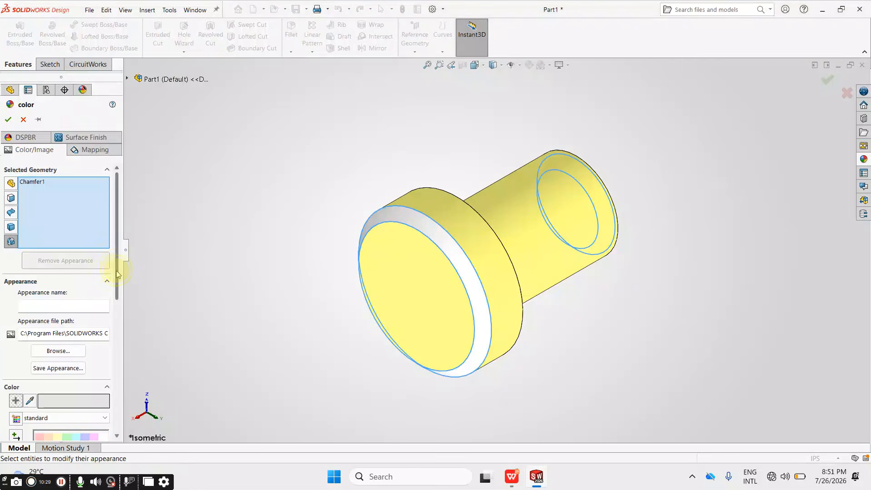
left_click_drag(116, 269, 117, 307)
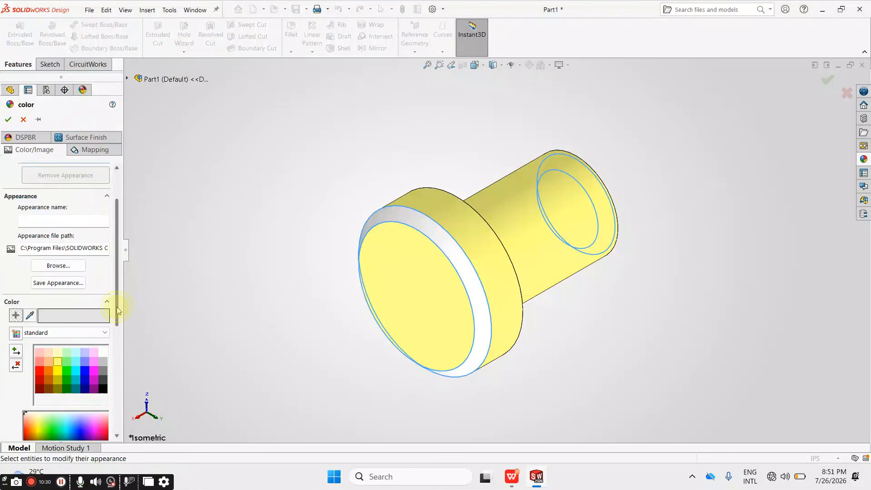
left_click(68, 356)
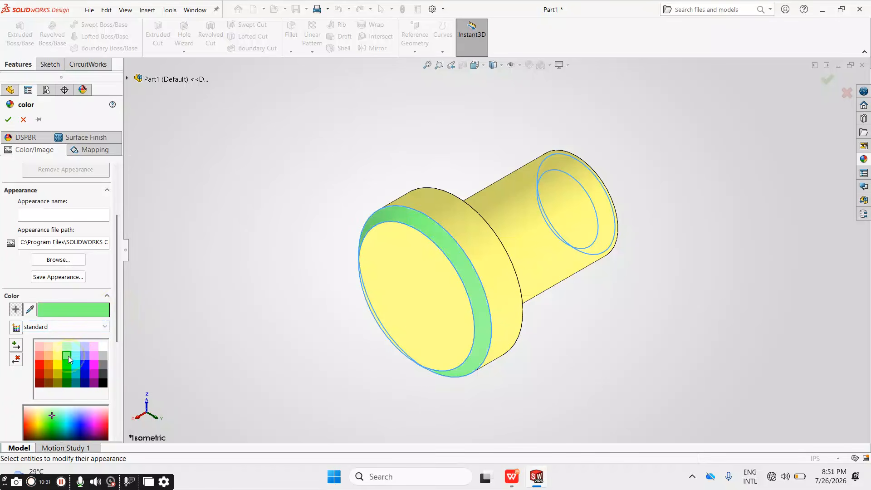
left_click(8, 119)
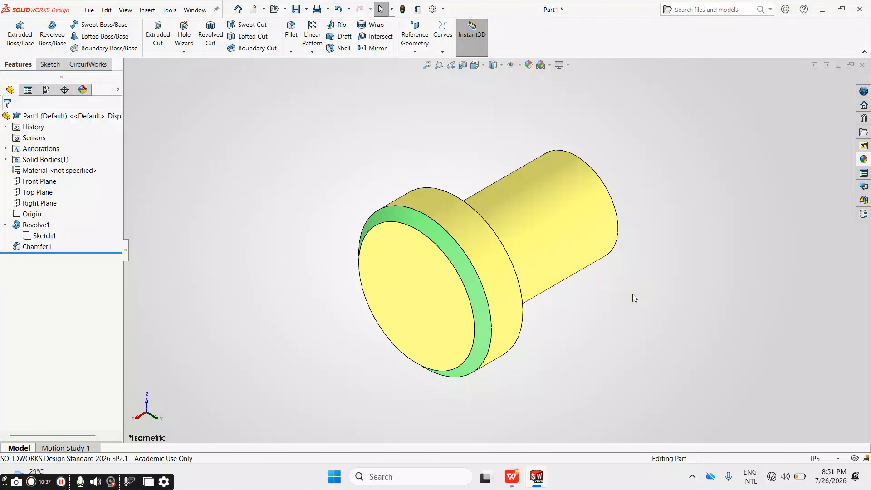
left_click(296, 9)
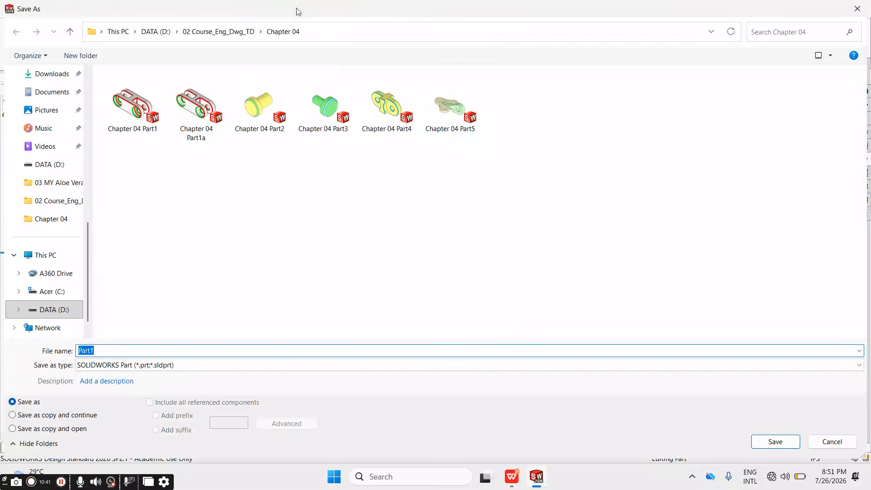
left_click(258, 107)
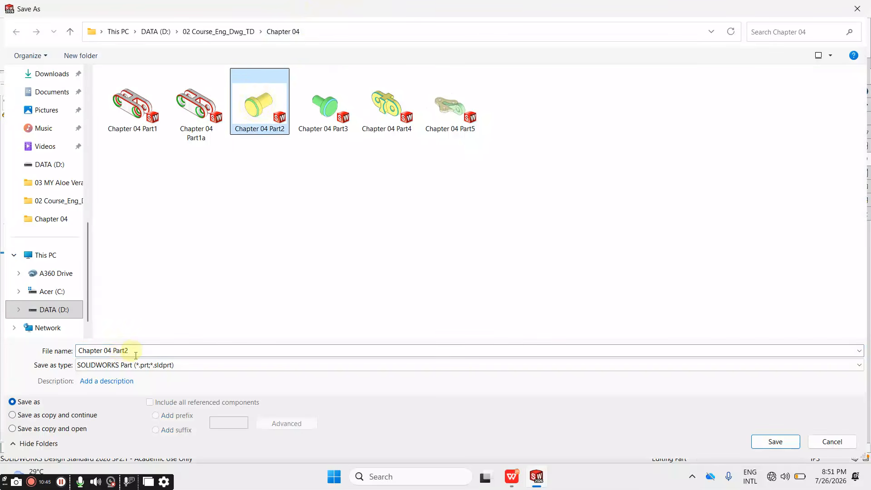
left_click_drag(136, 353, 78, 350)
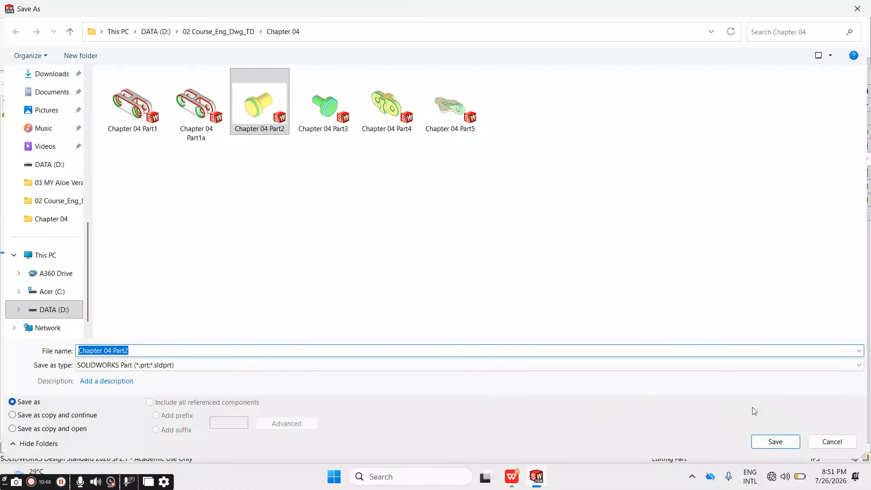
left_click(832, 442)
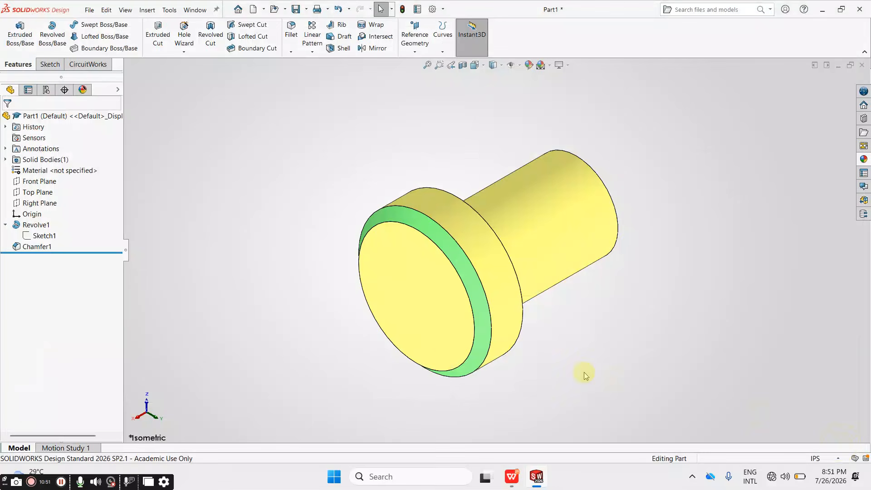